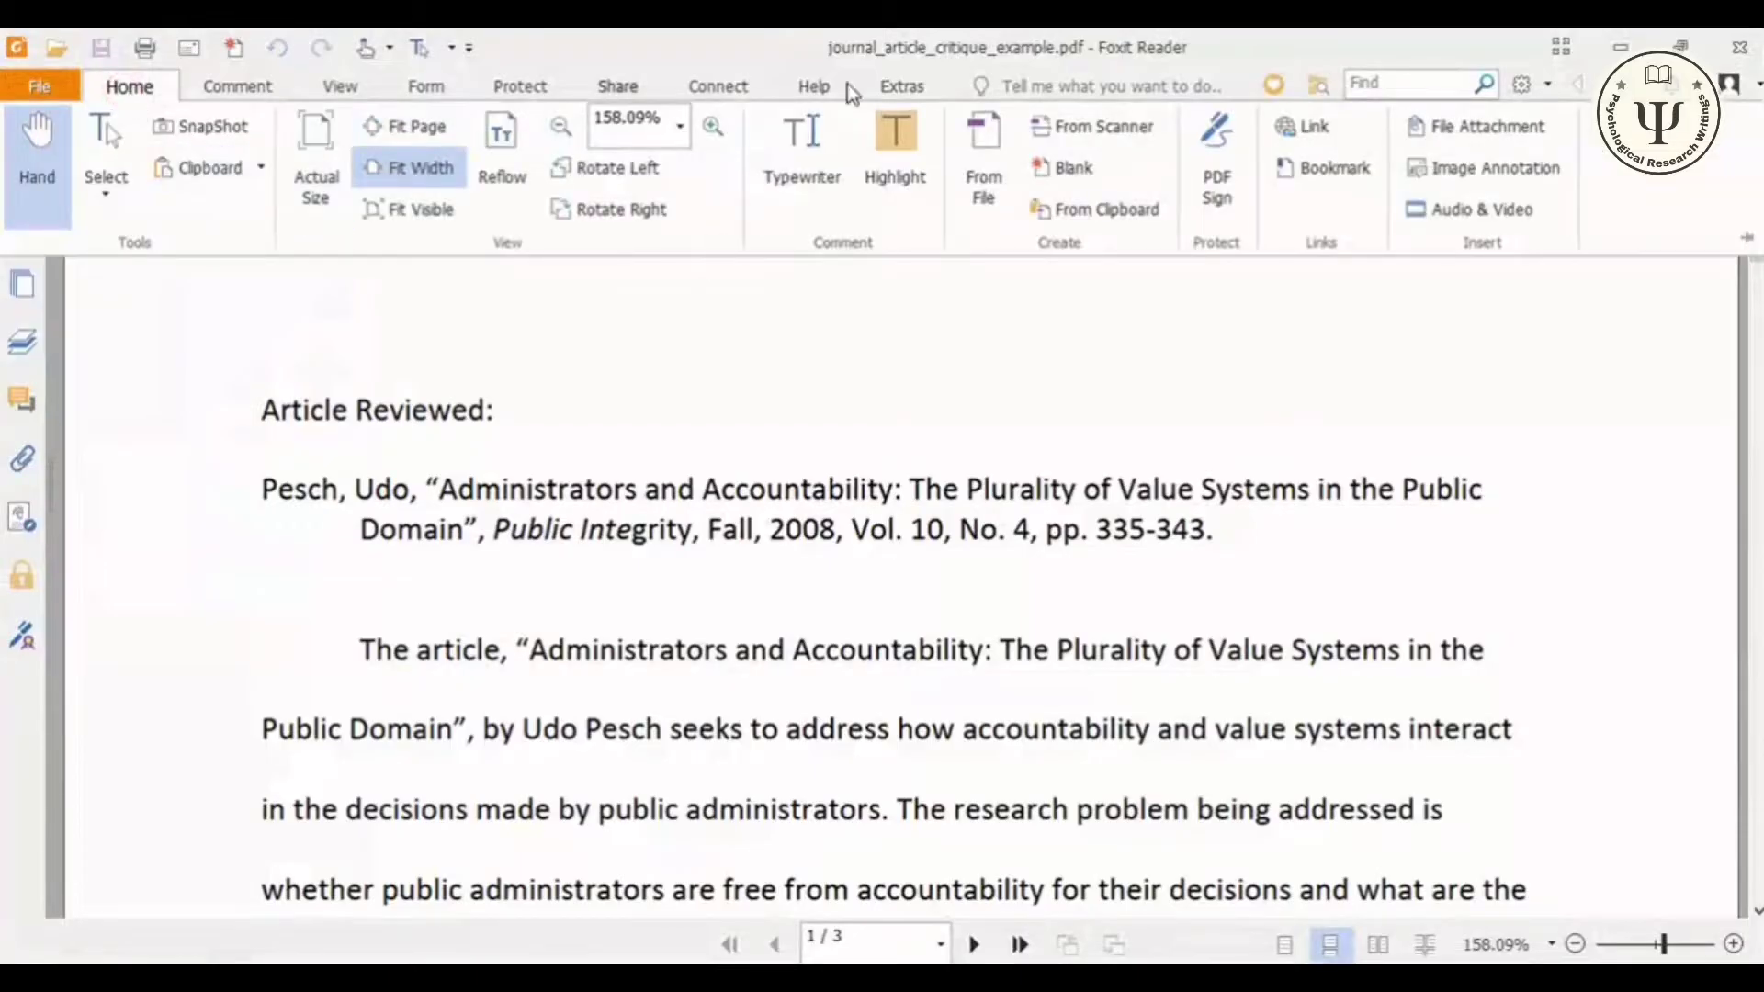
Highlight the full Pesch, Udo article reference in yellow.
click(896, 151)
drag(266, 492, 964, 537)
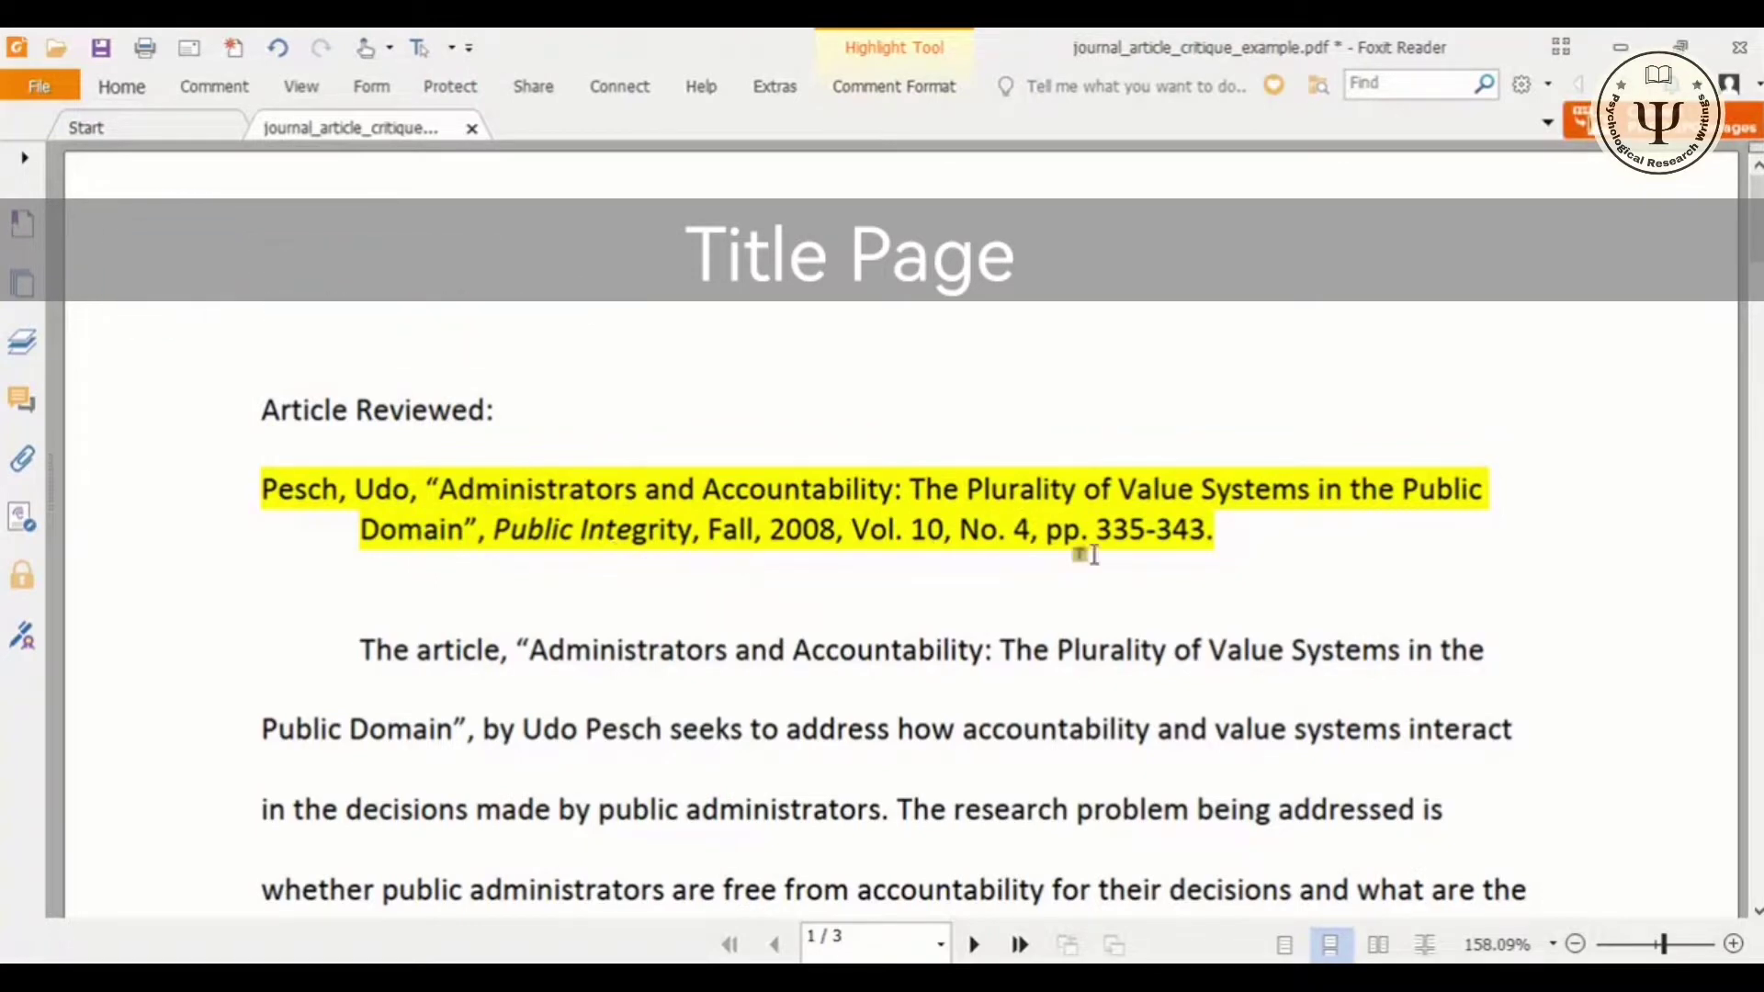
scroll(1755, 212, down, 4)
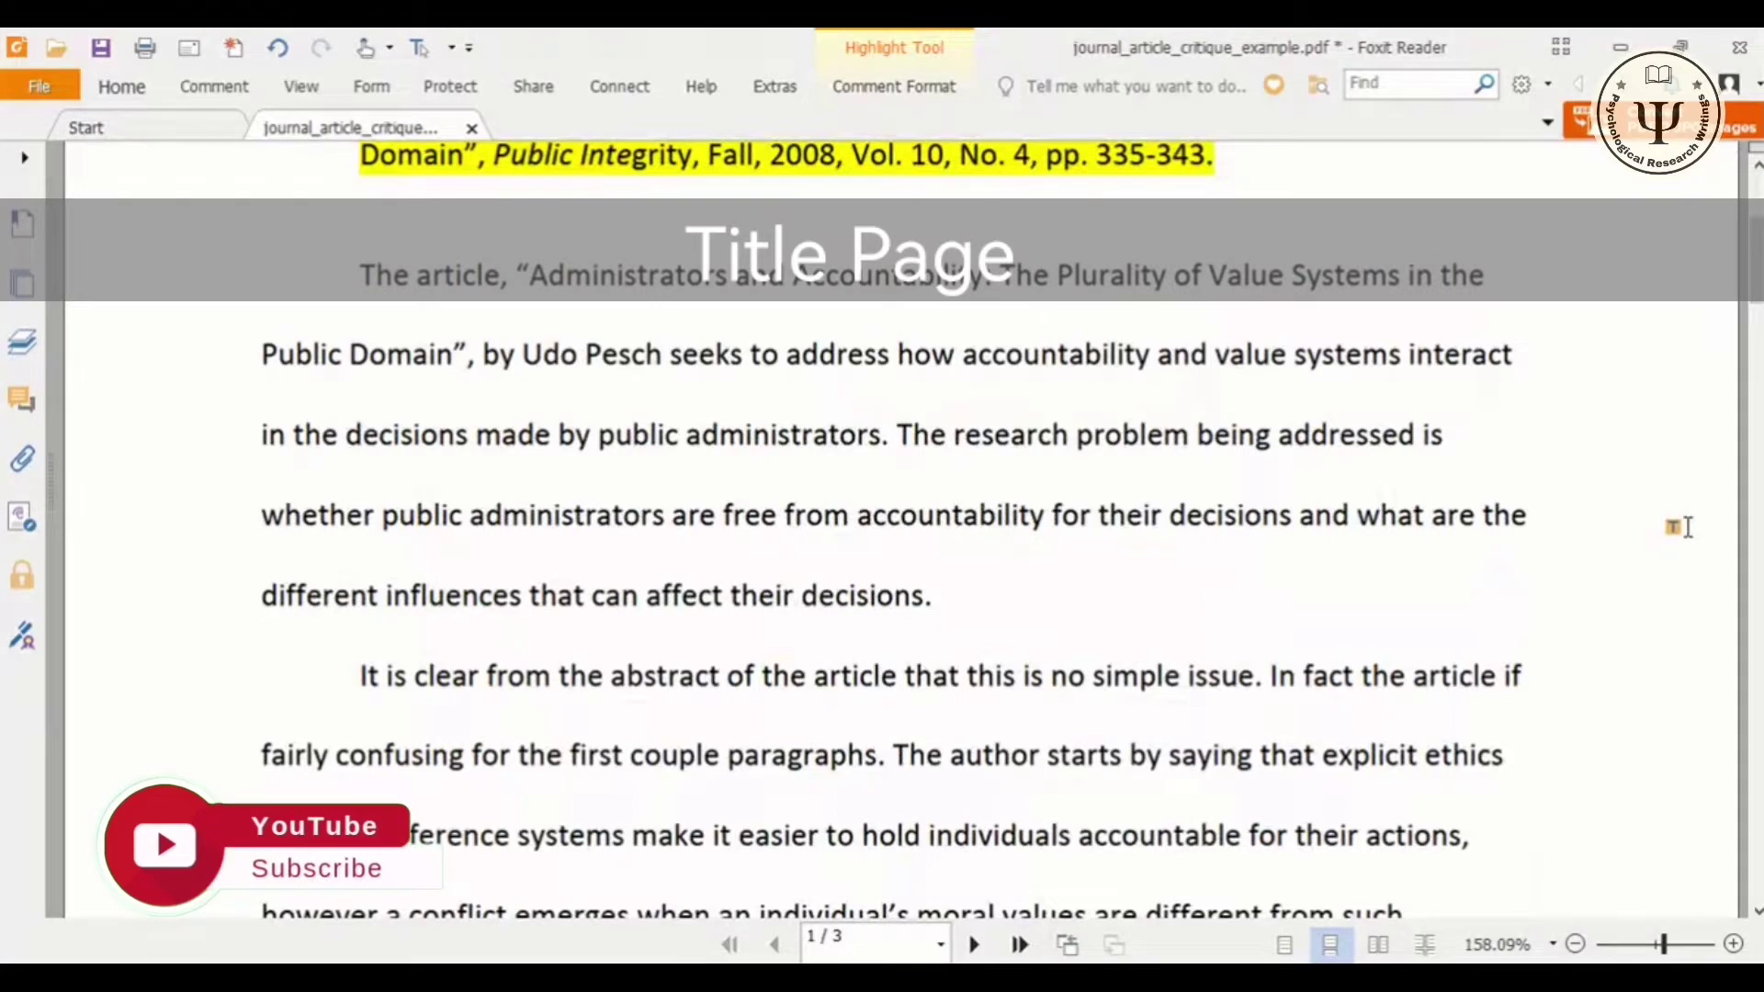
scroll(1755, 262, up, 4)
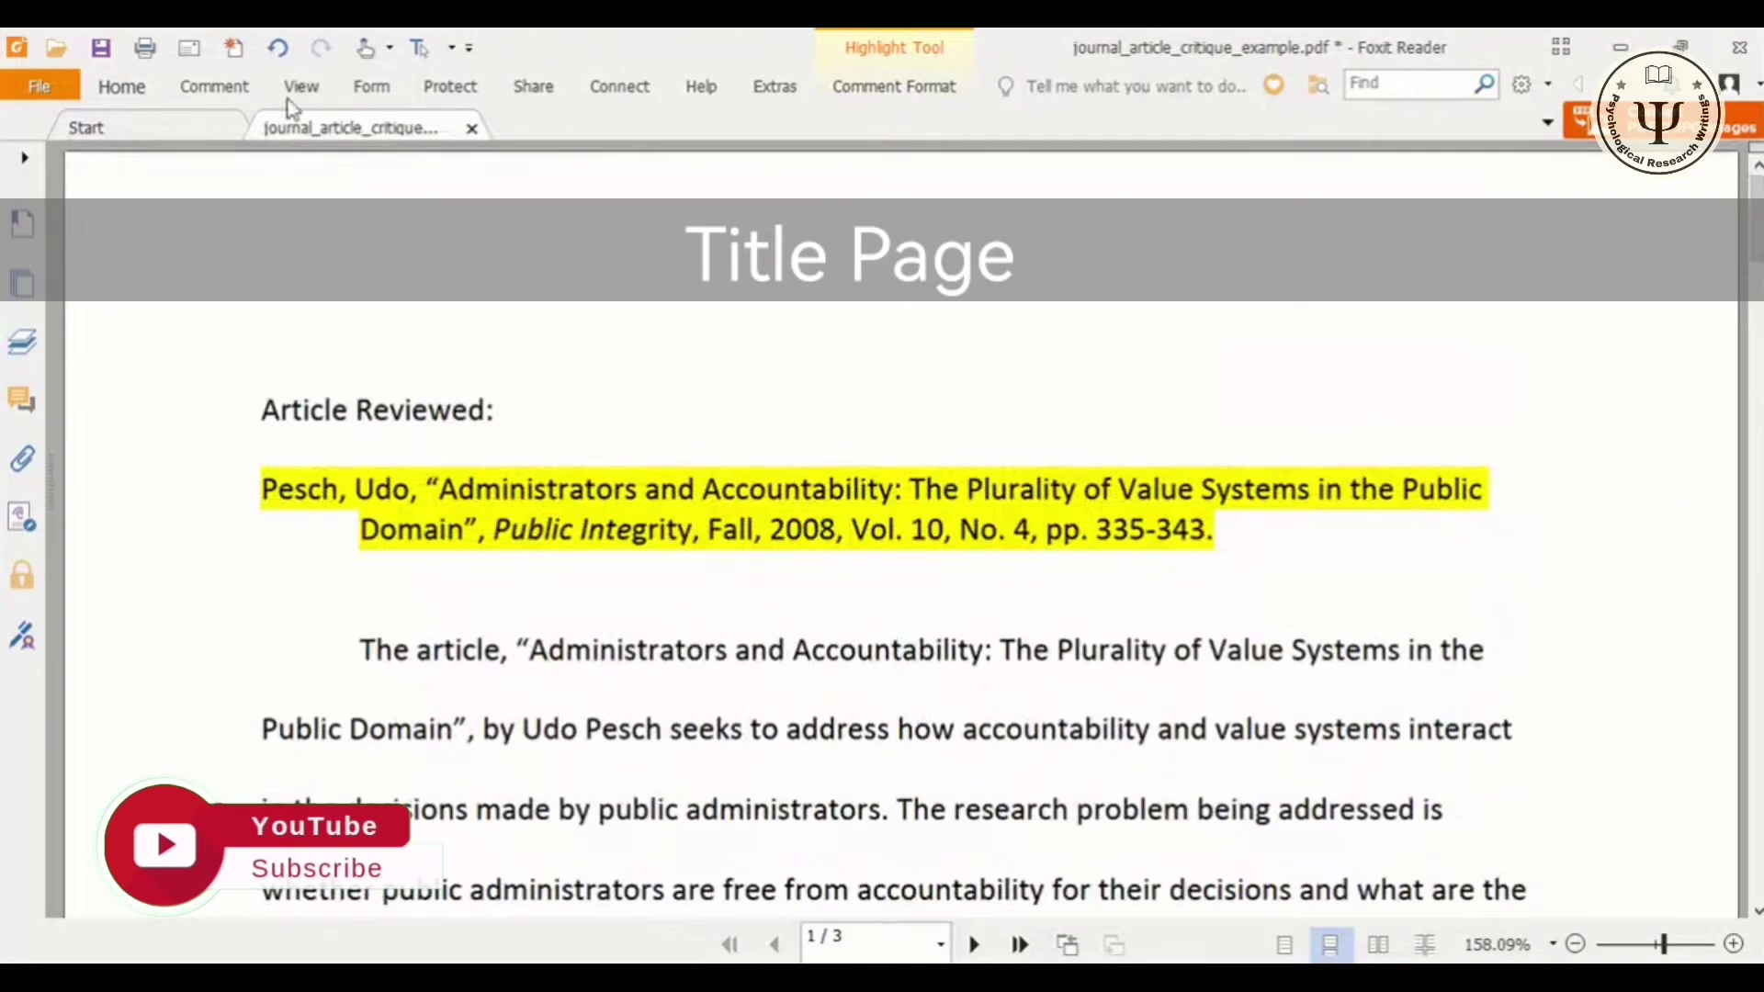
Add a text box labelled 'Title' to the right of the highlighted reference.
click(220, 88)
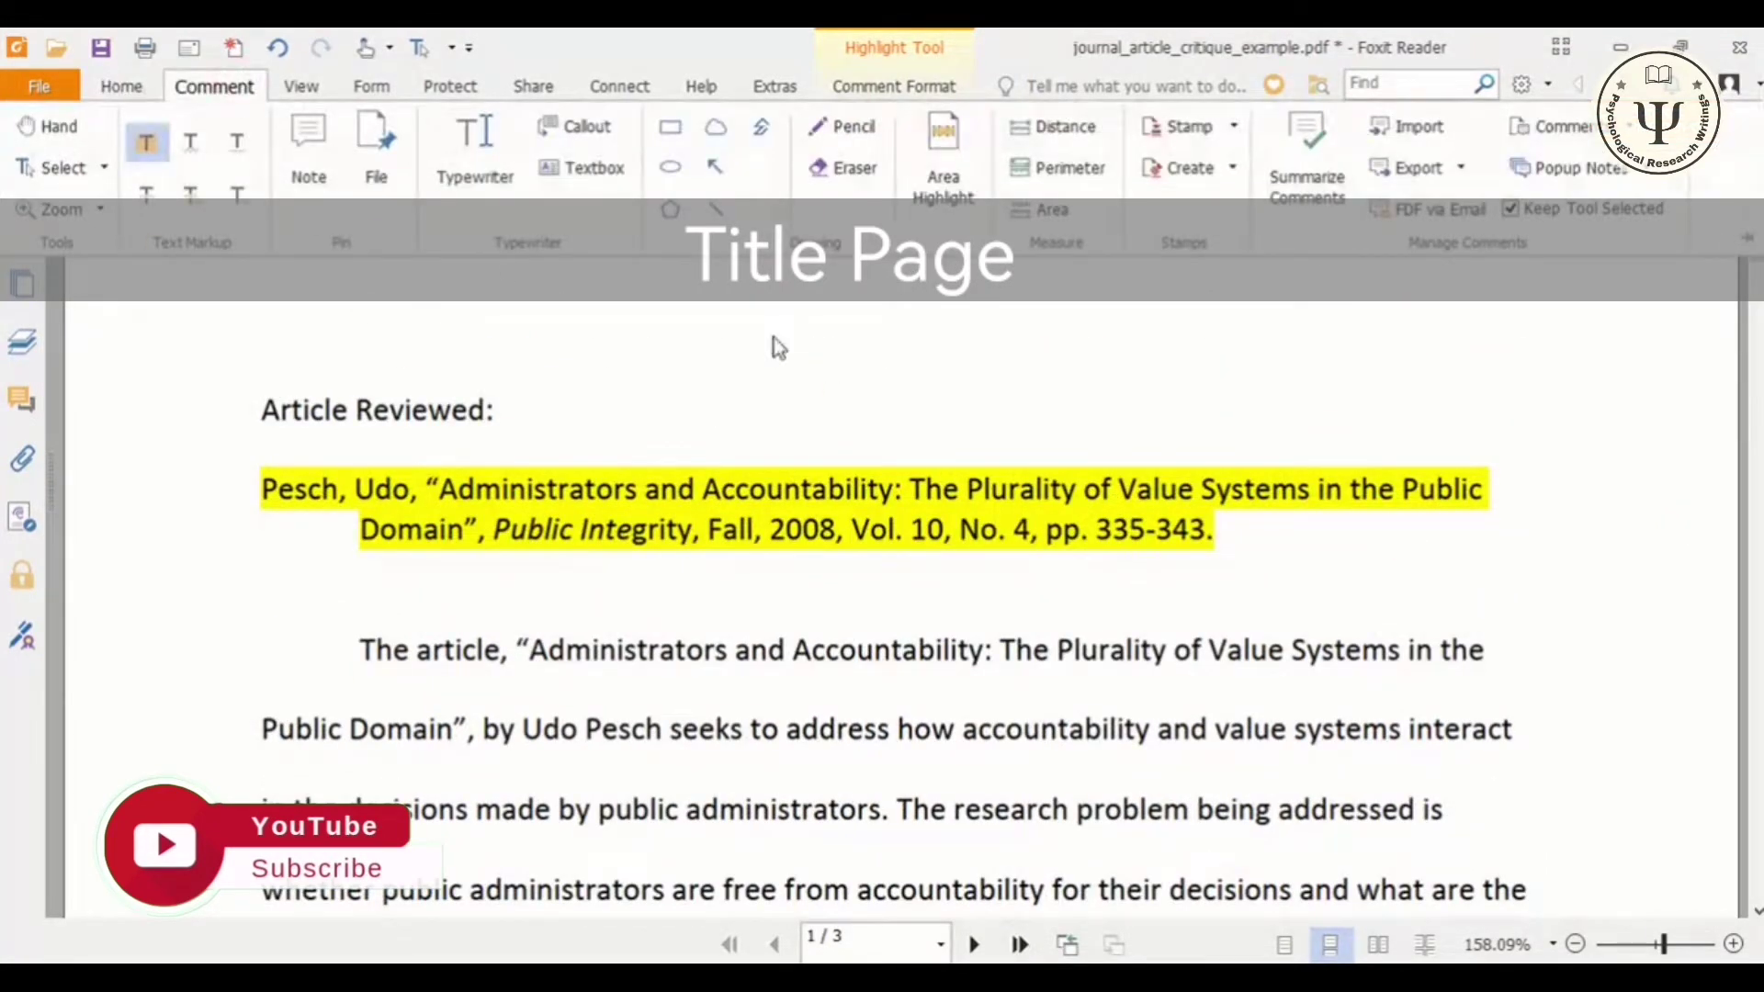
click(1211, 547)
click(1208, 532)
click(1238, 542)
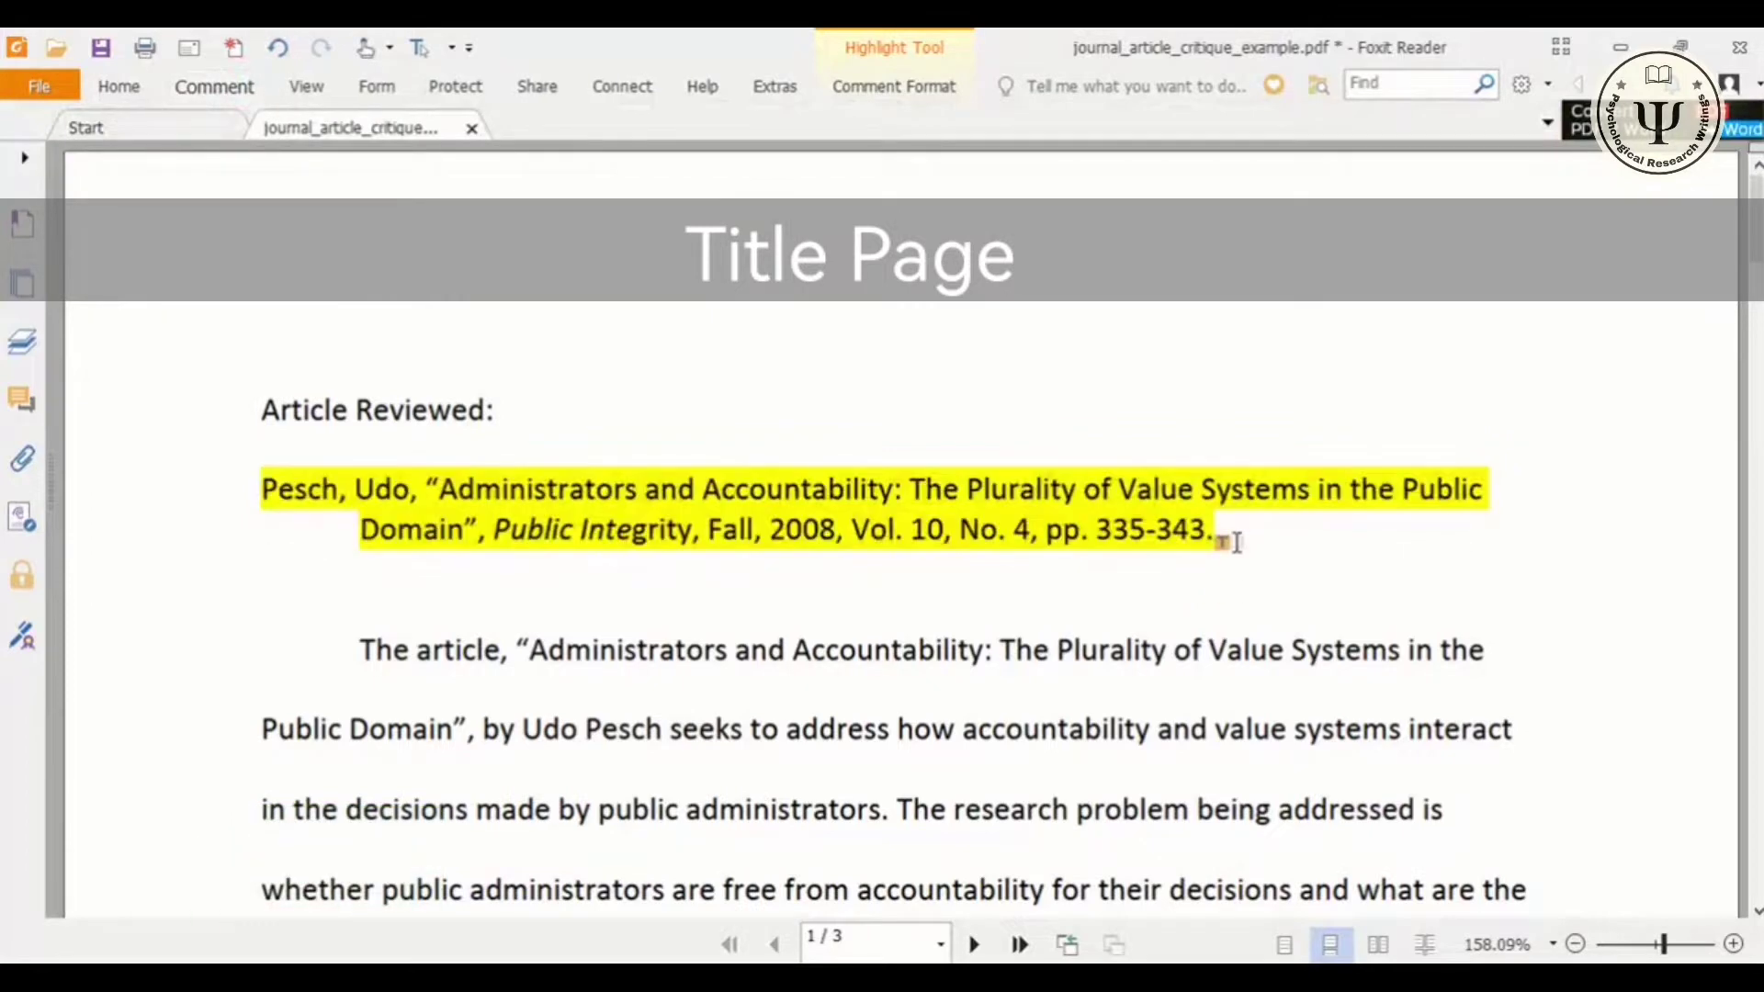
click(262, 89)
click(577, 175)
click(1229, 542)
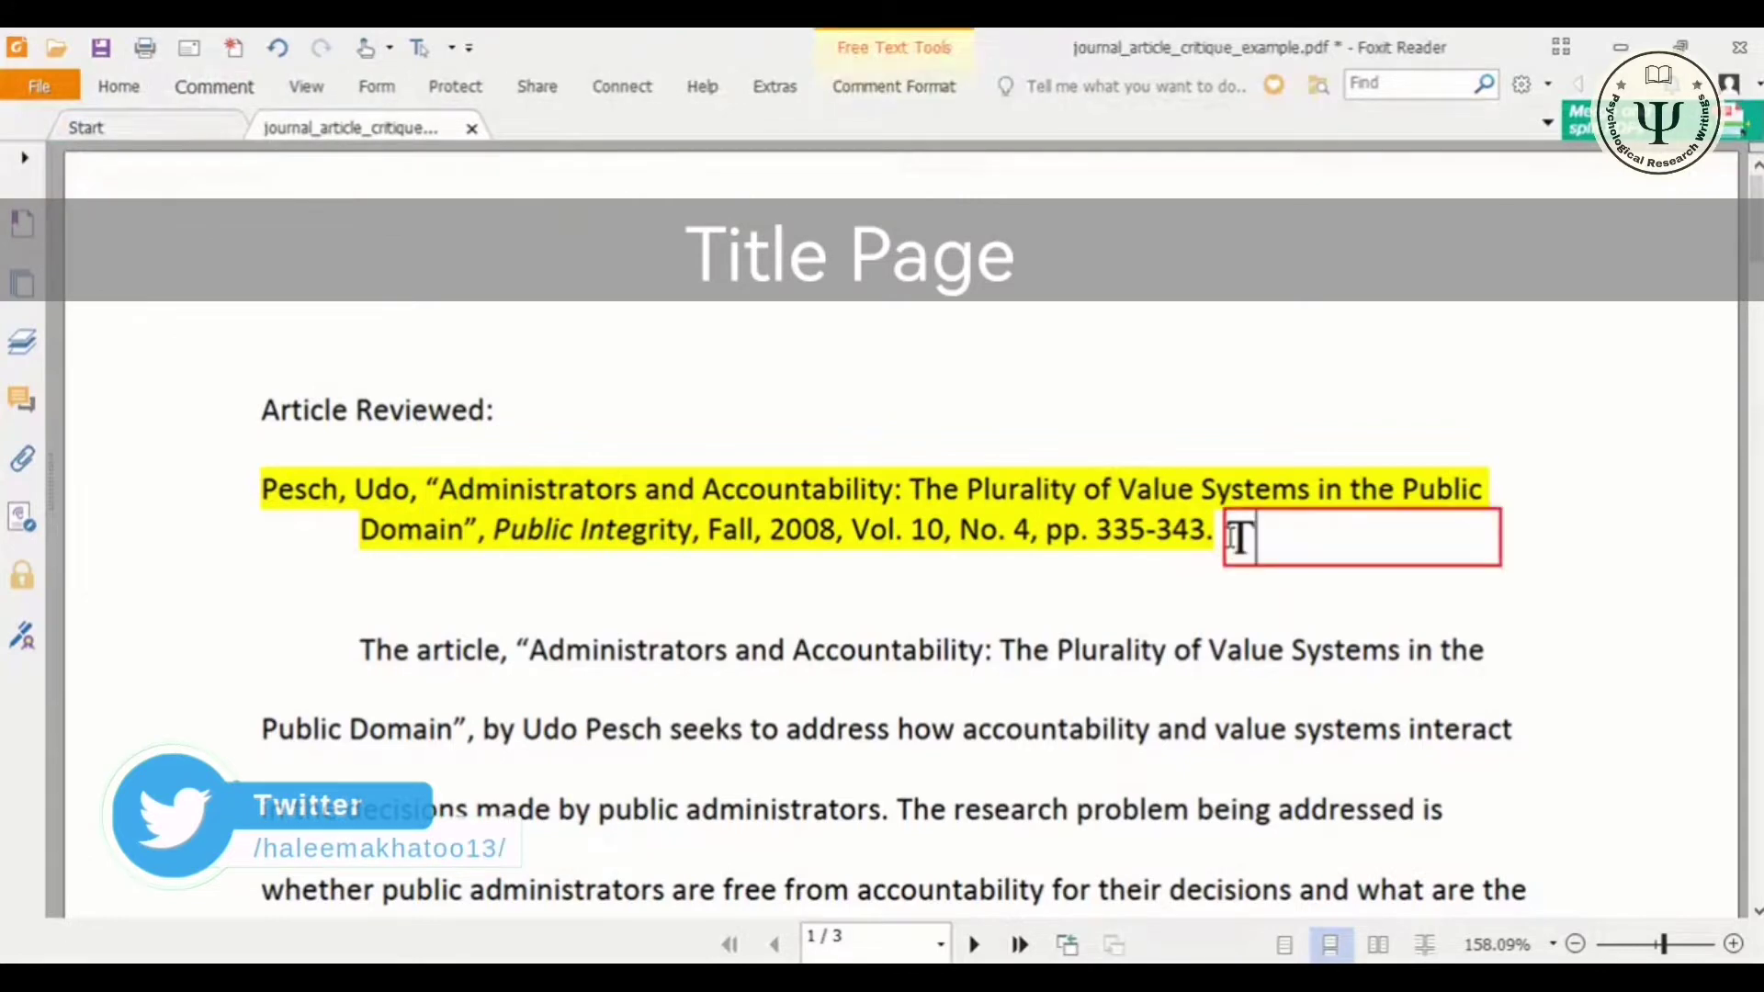
text(Title of th)
key(BackSpace)
key(BackSpace)
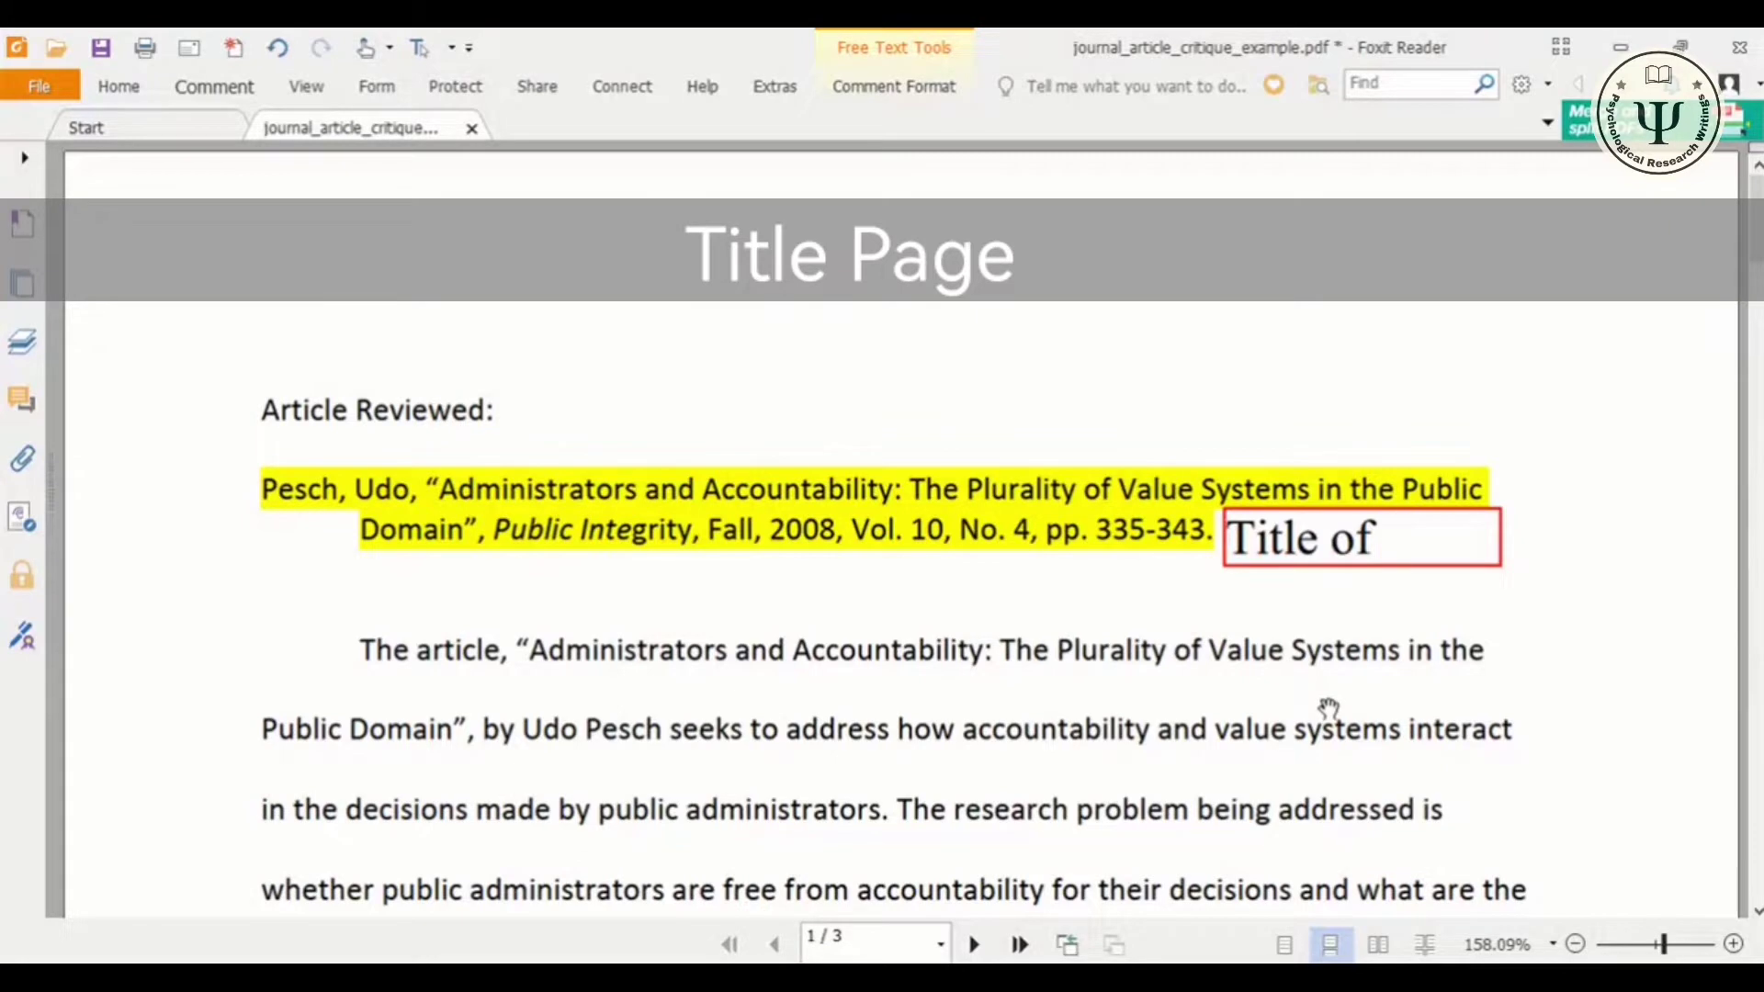
scroll(1552, 446, down, 5)
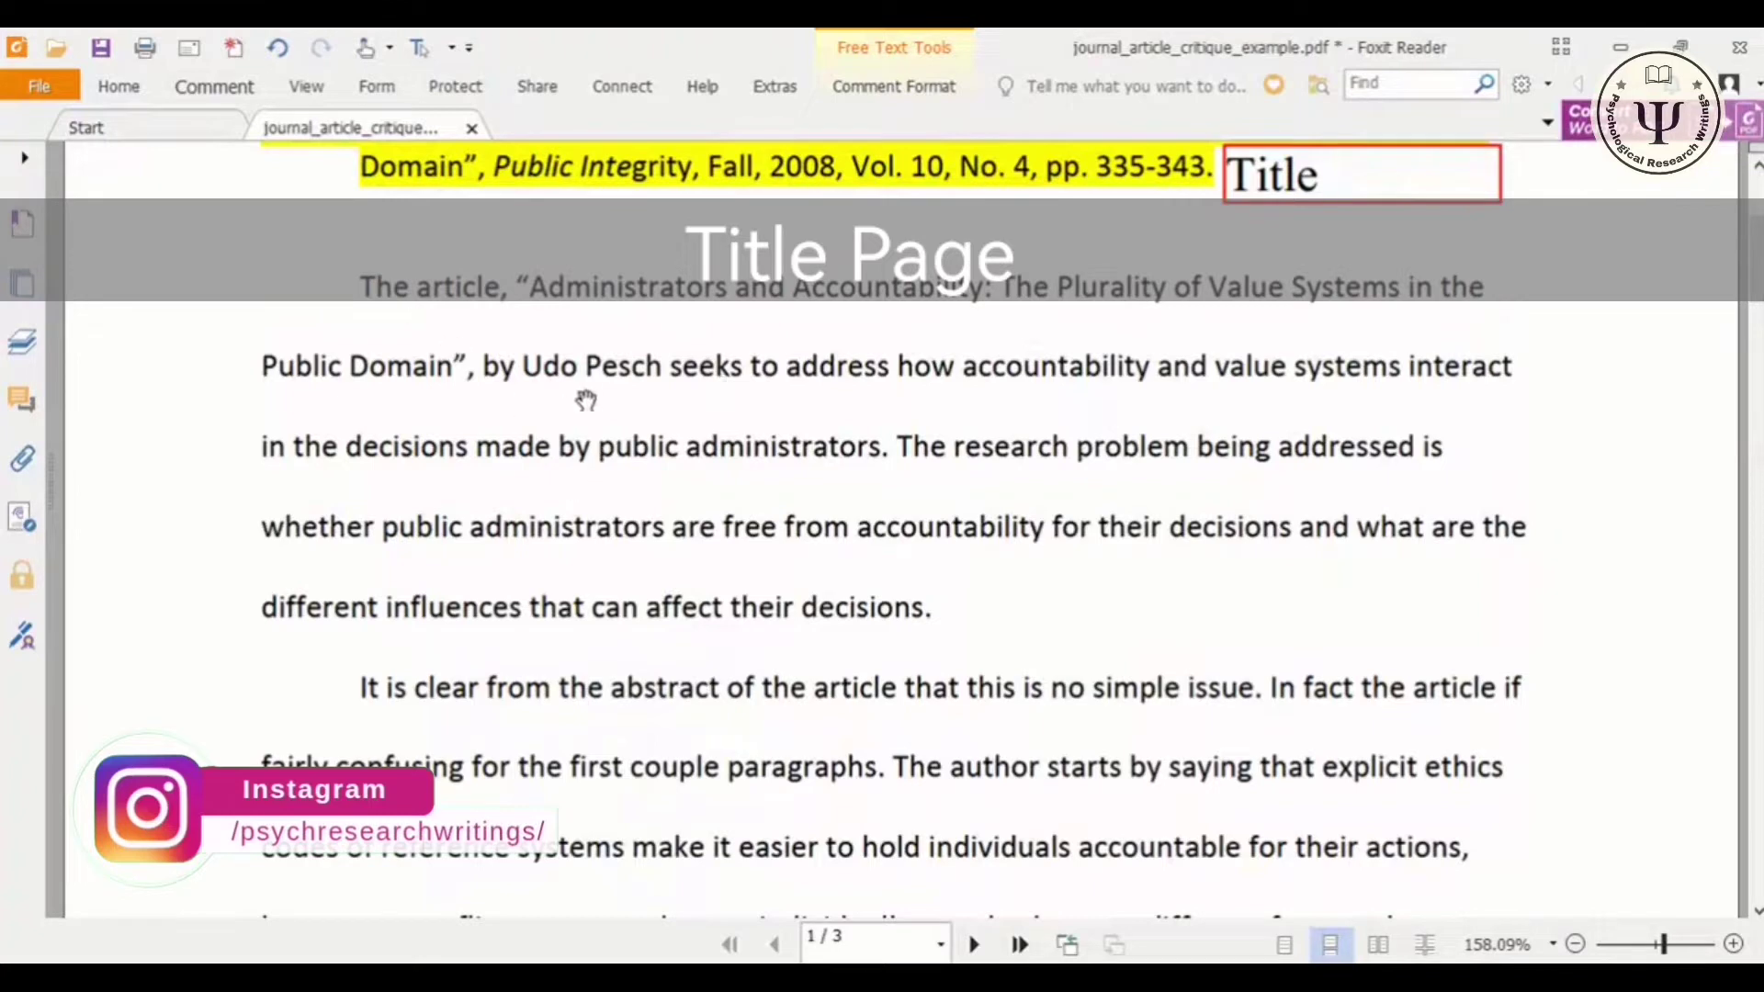
Highlight the opening paragraph's statement of what the article seeks to address in yellow.
drag(676, 376, 915, 387)
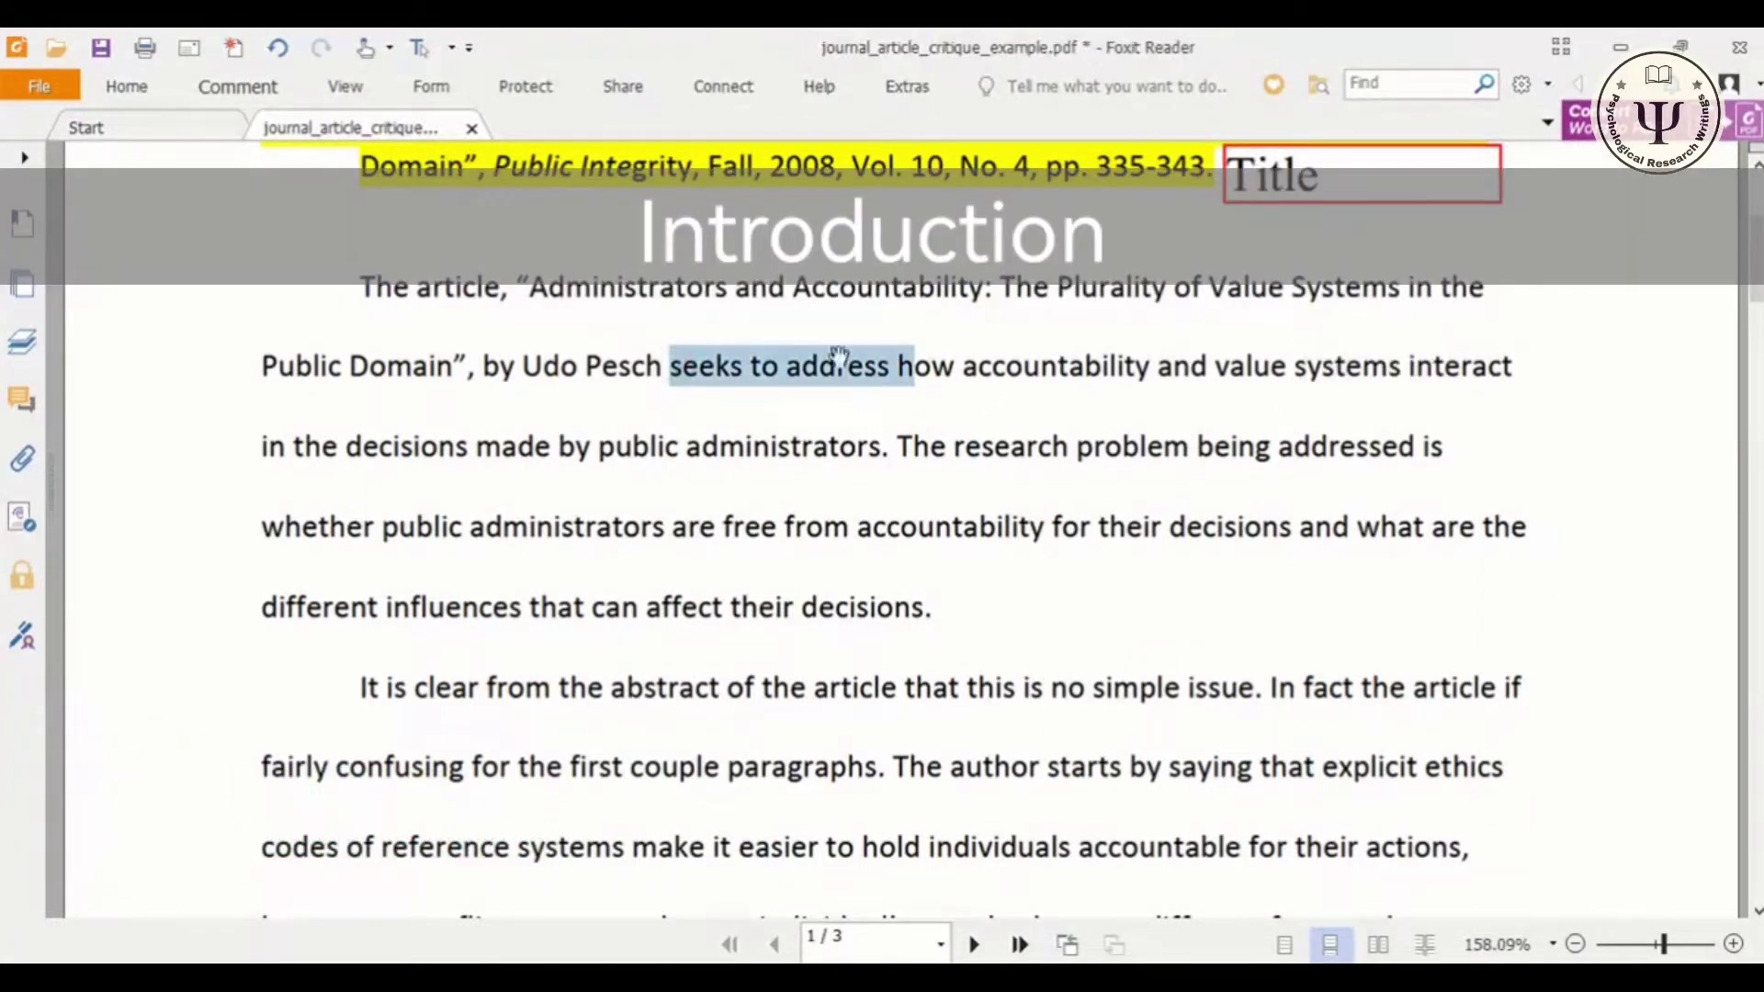
click(143, 99)
click(895, 145)
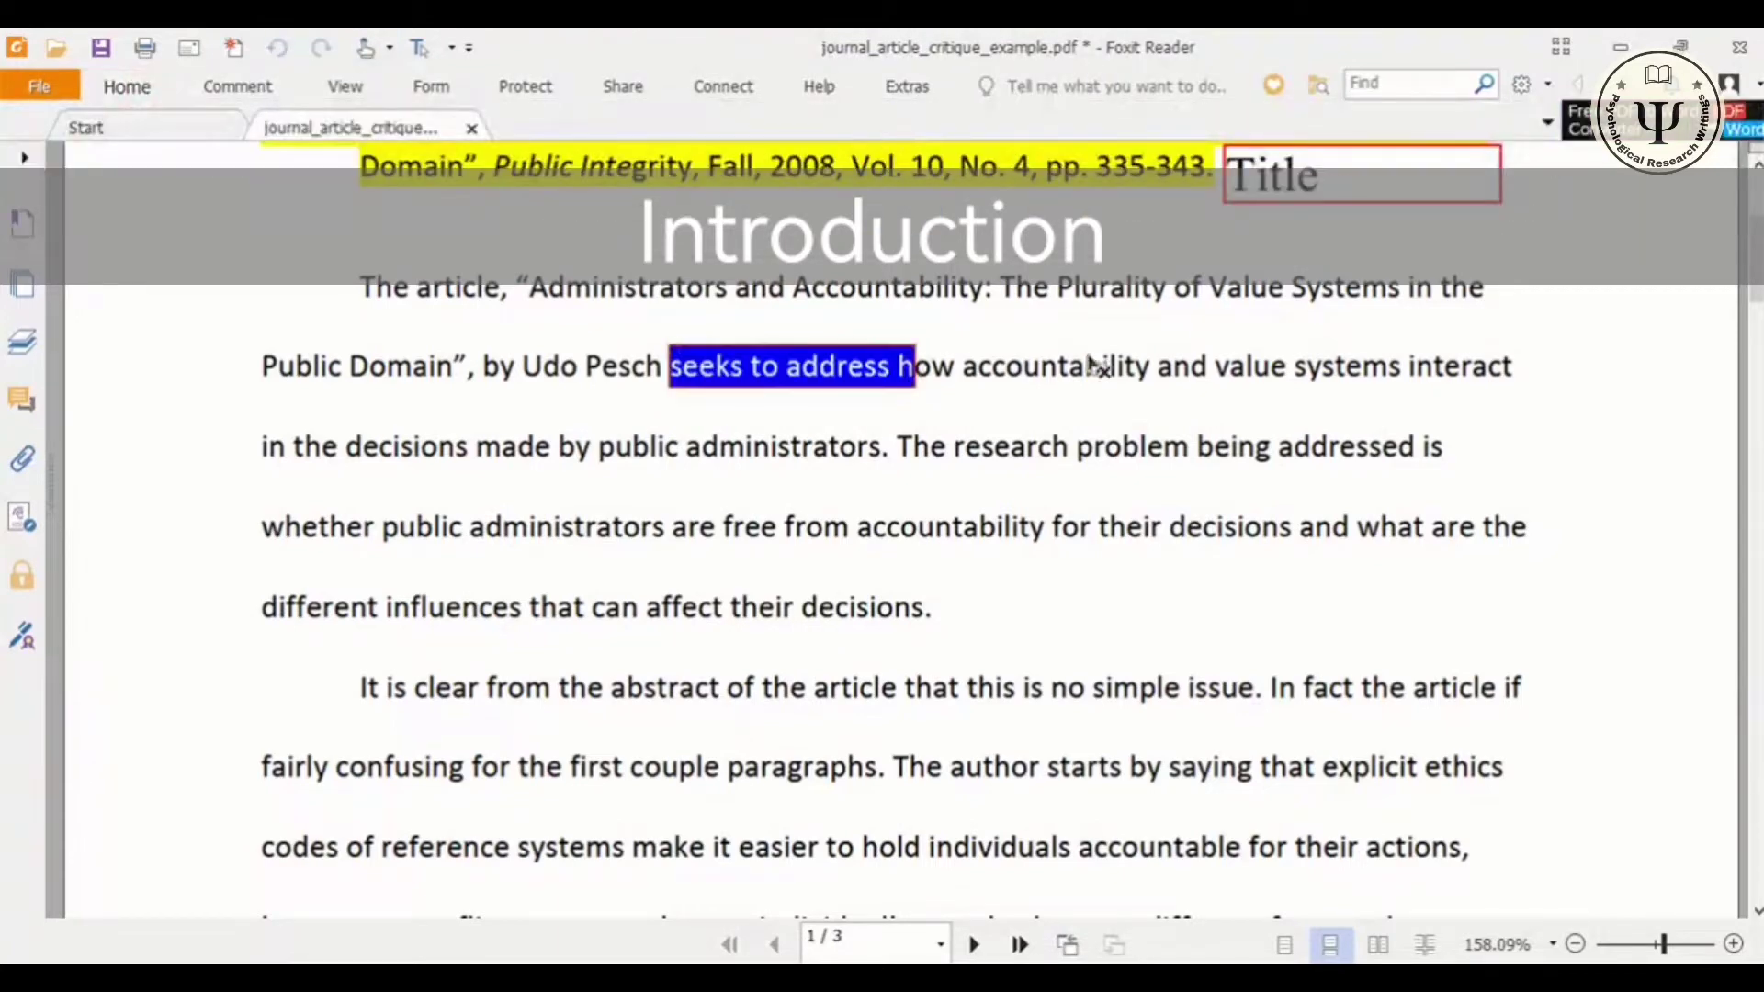
drag(917, 367, 1385, 636)
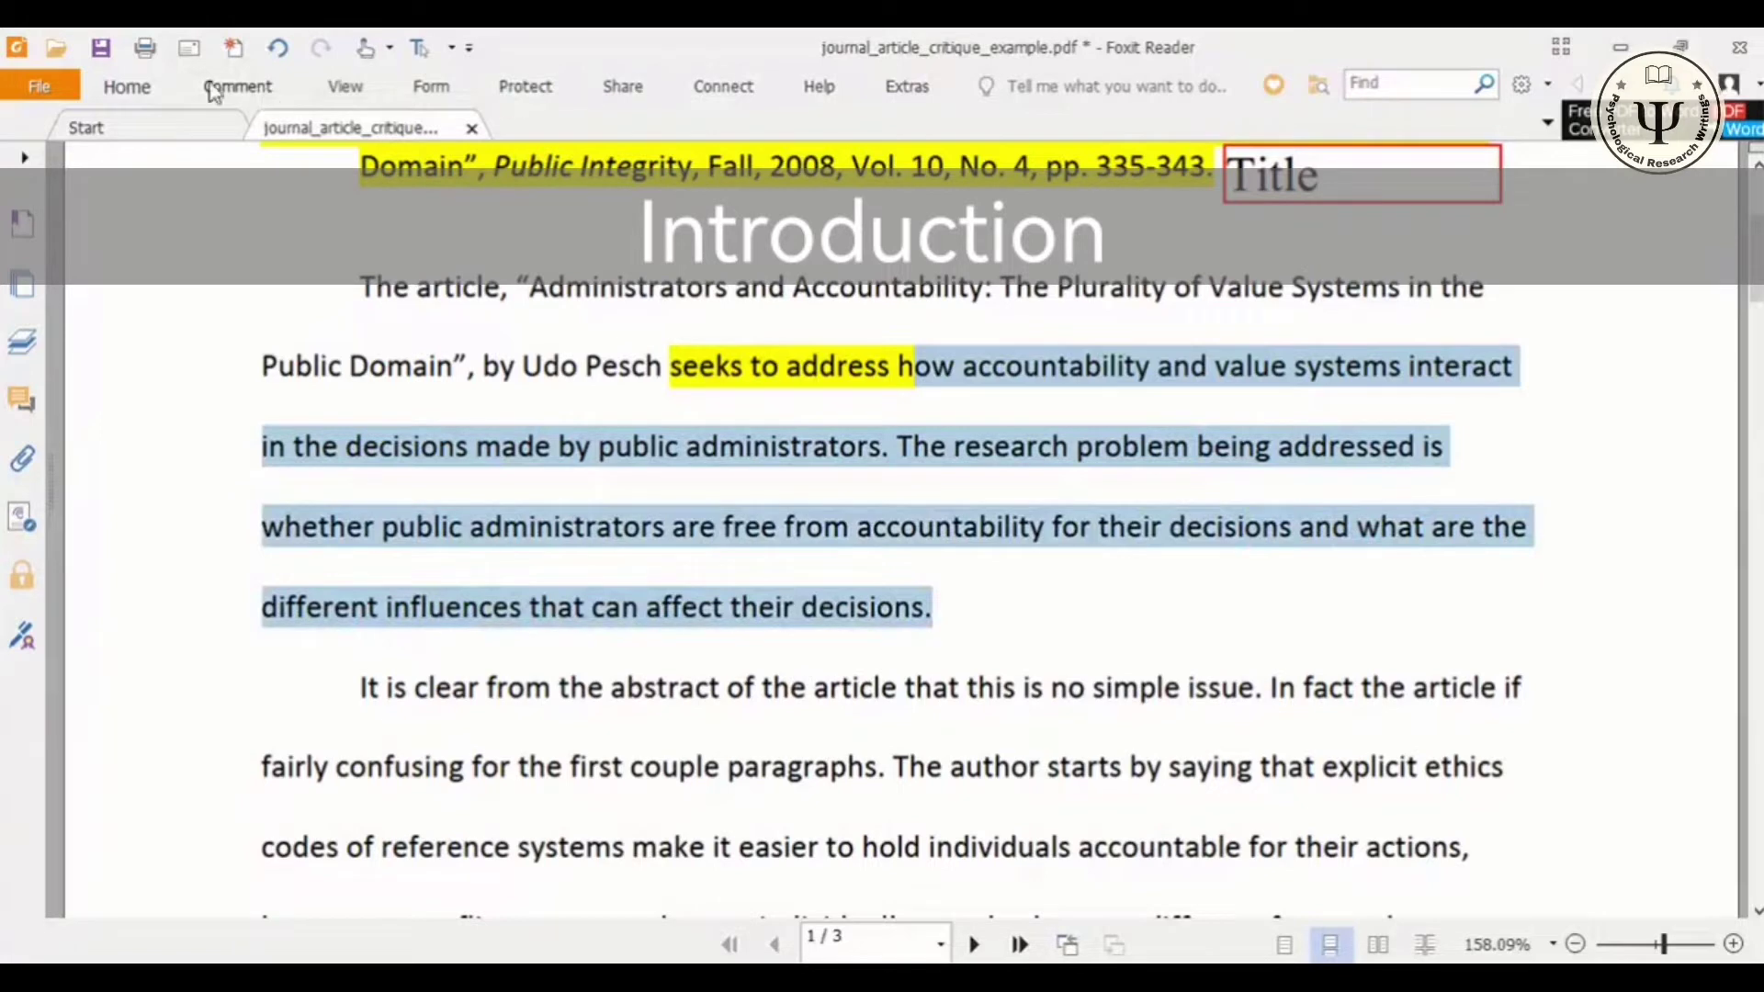
click(126, 85)
click(922, 143)
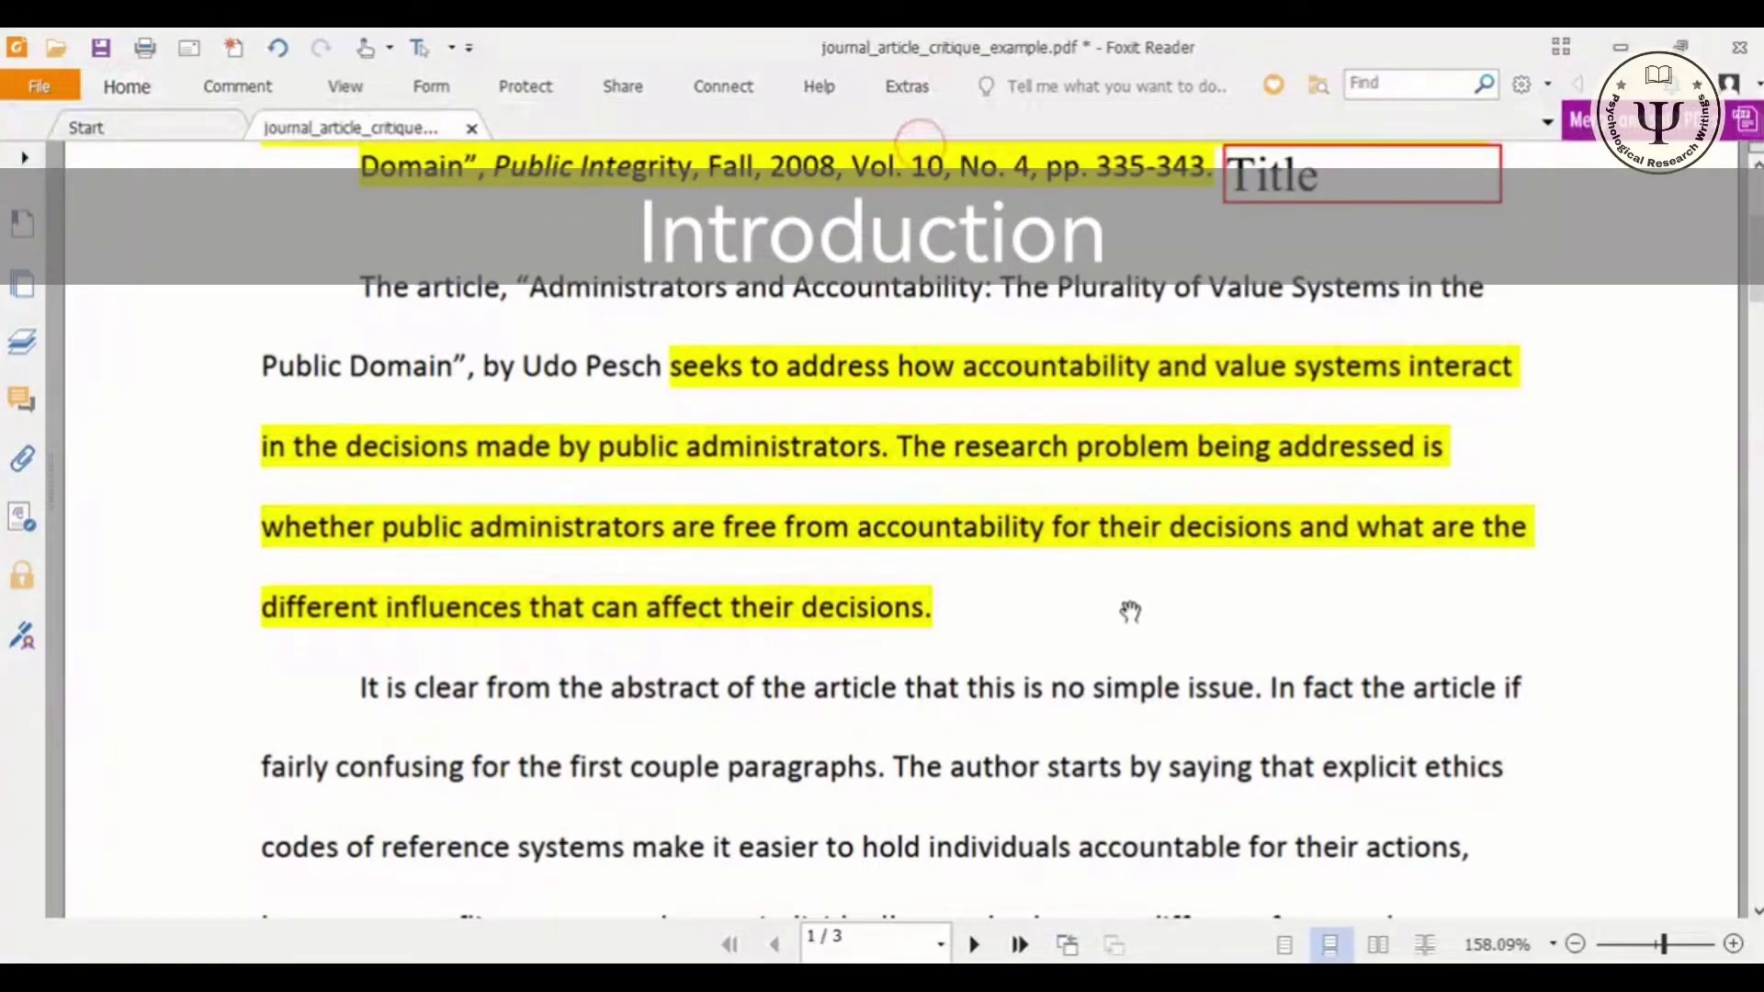
Add an 'Introduction' text box label after the highlighted passage.
click(238, 85)
click(578, 168)
click(1022, 598)
text(Introduction)
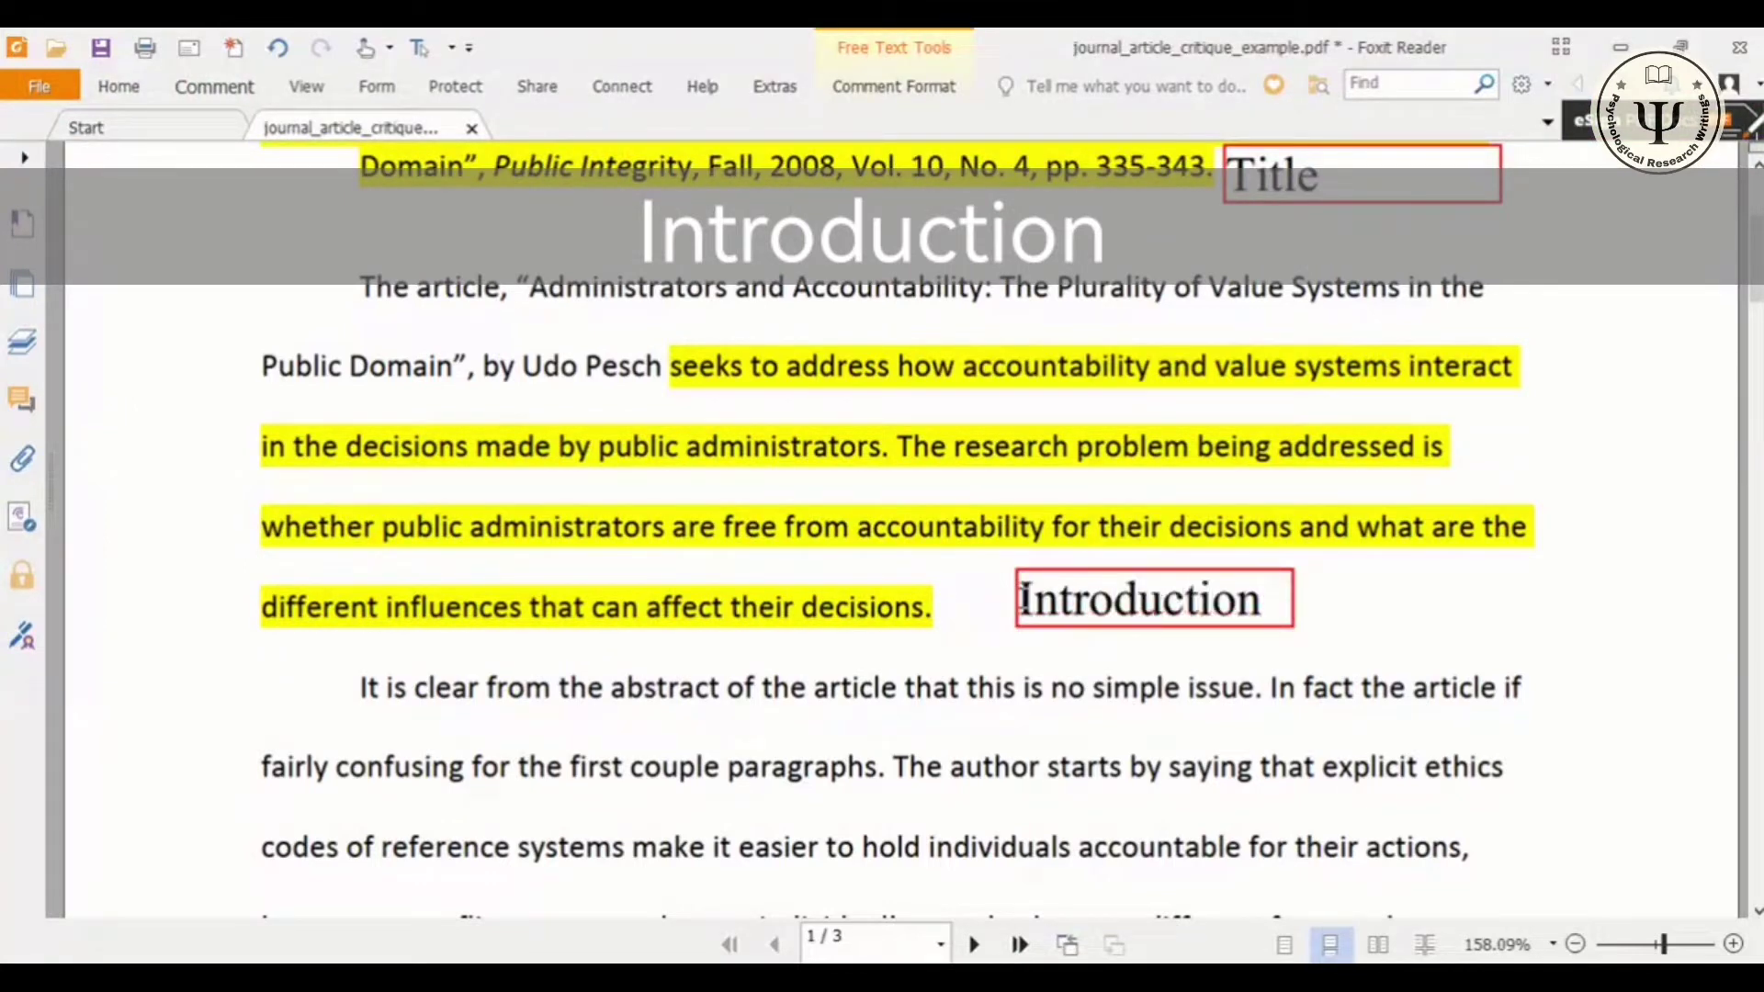
scroll(963, 333, down, 5)
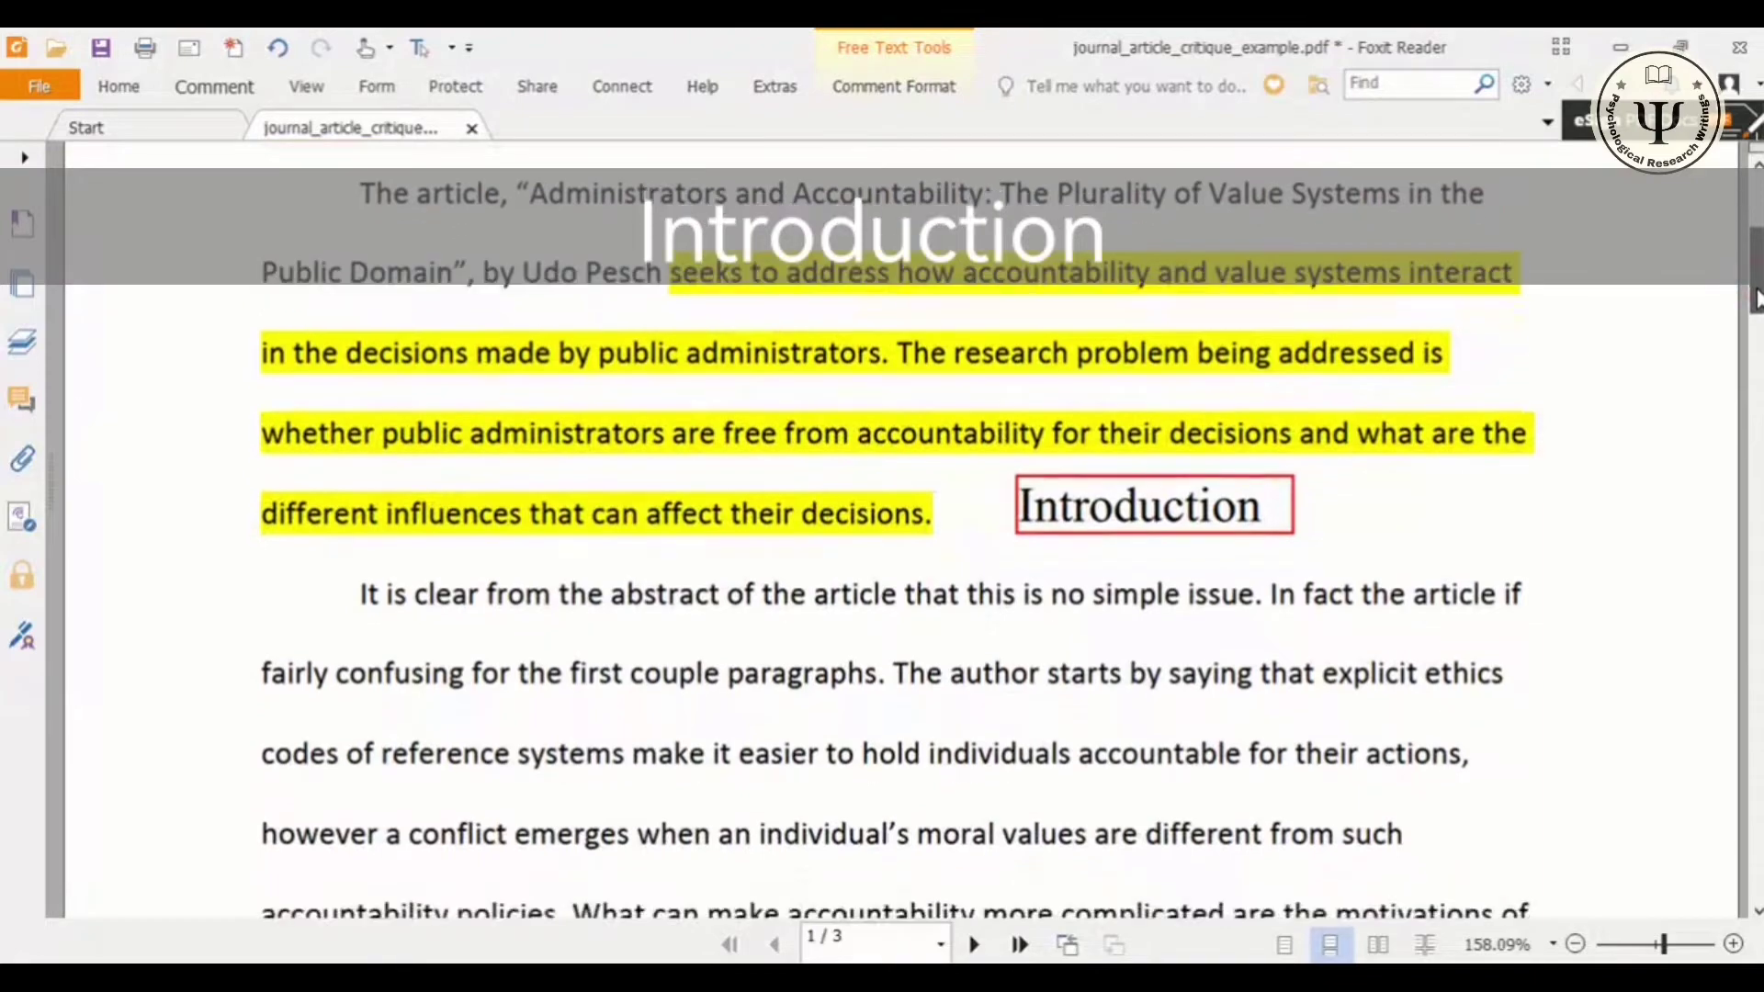
click(110, 89)
click(896, 136)
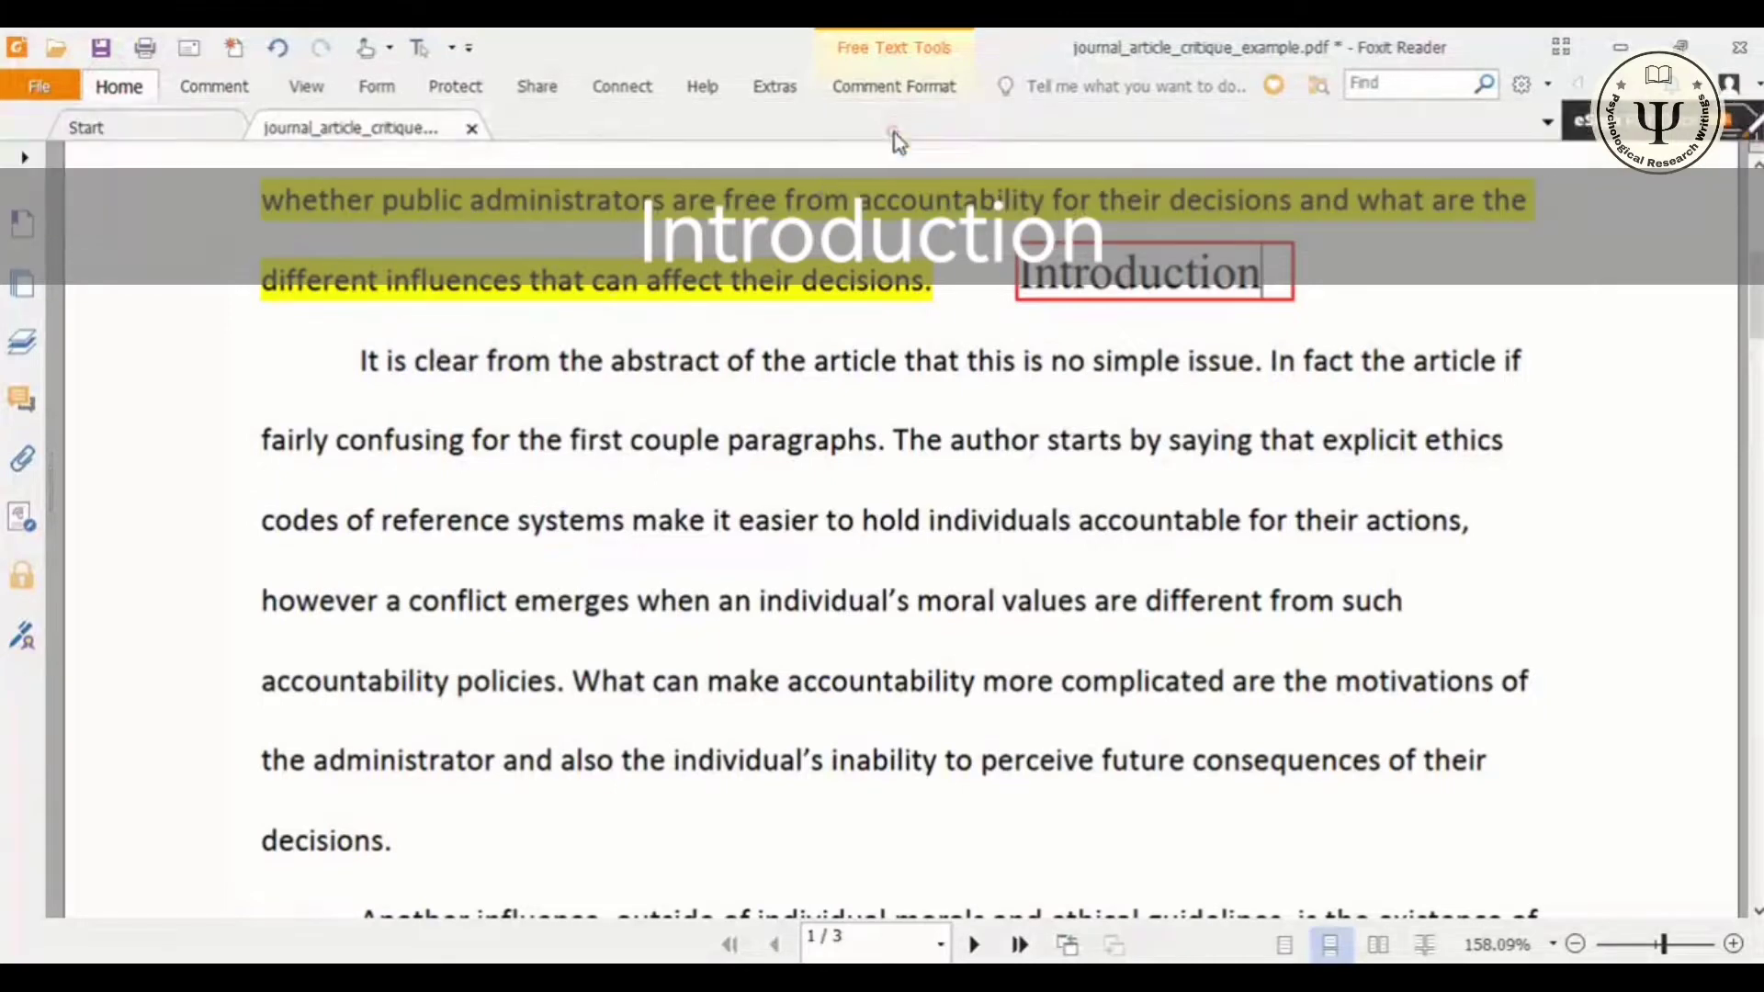
Highlight the 'It is clear' paragraph and the 'Another influence' sentences up to (p. 336).
drag(360, 361, 1516, 837)
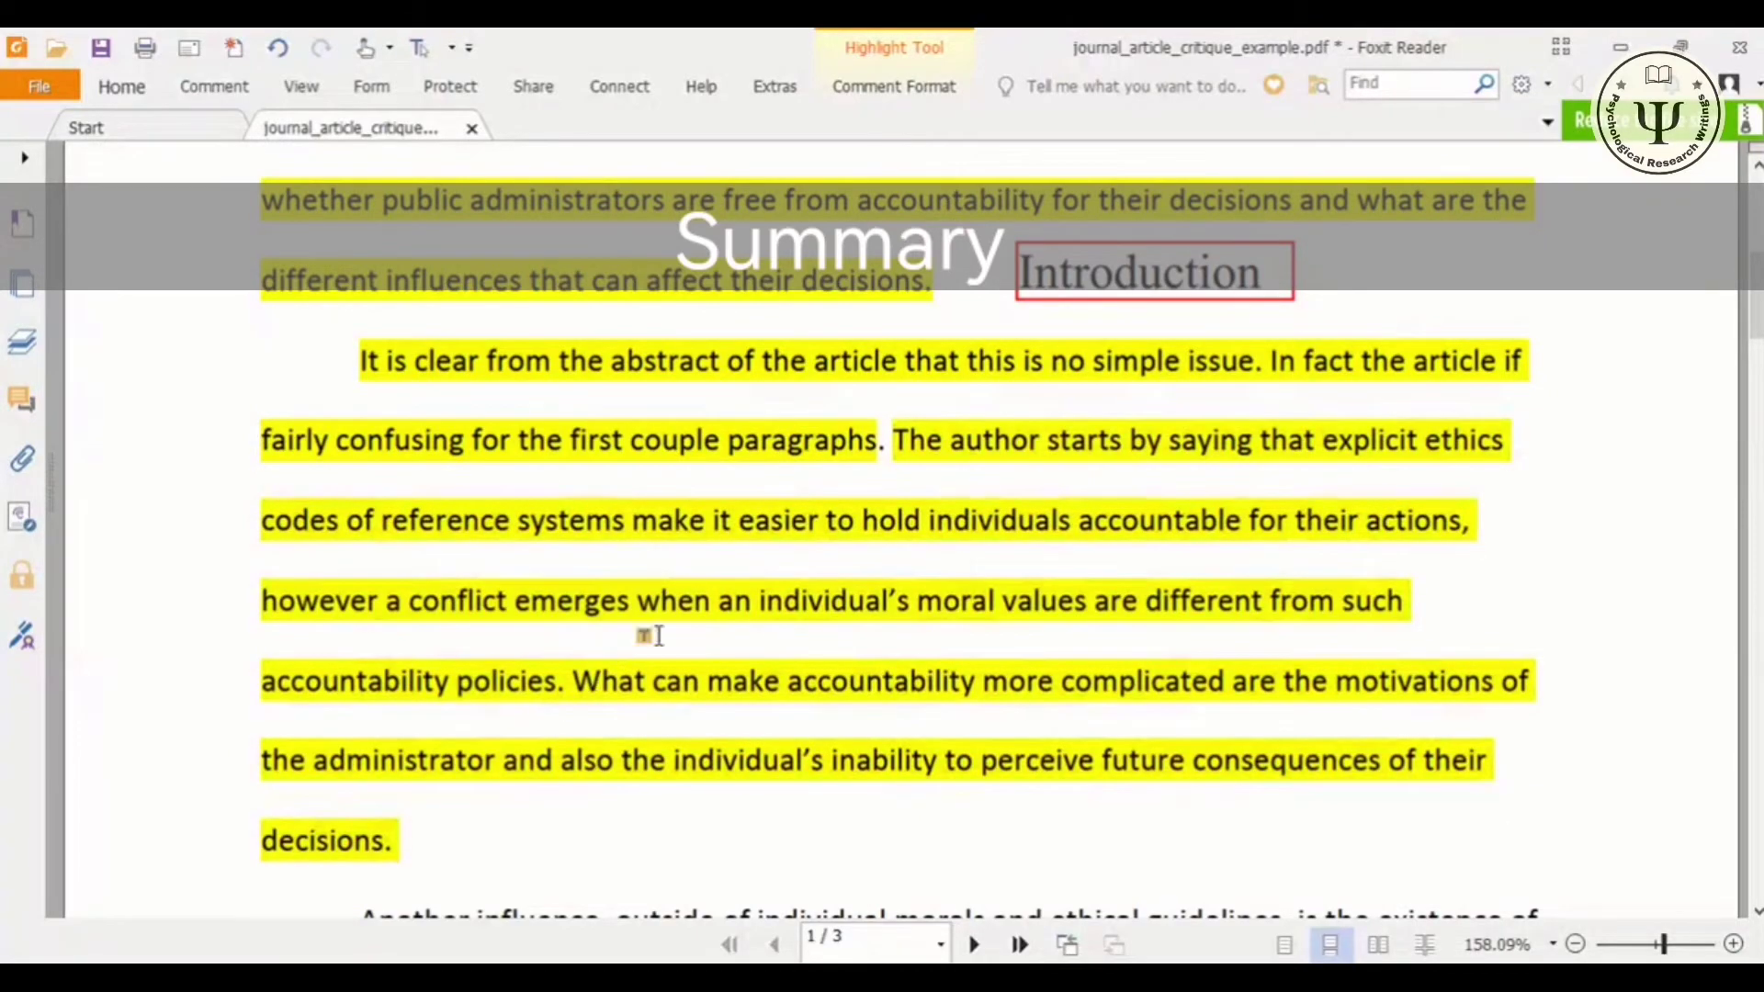
drag(1757, 326, 1757, 342)
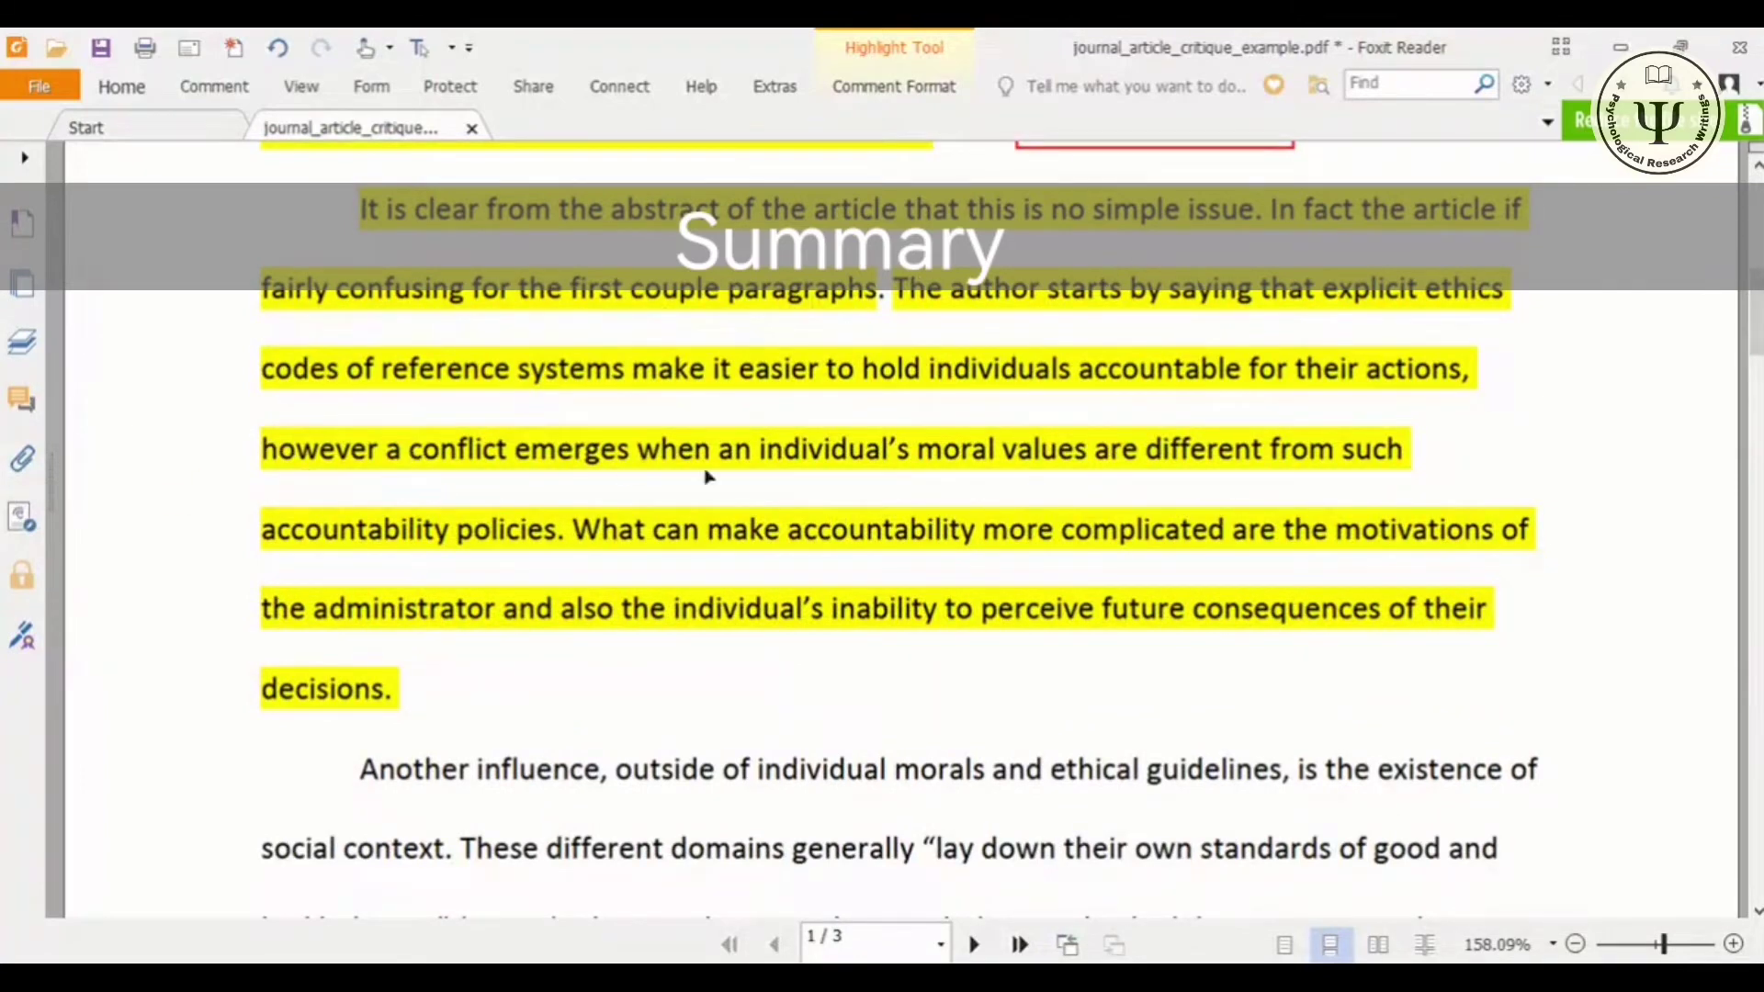
drag(359, 772, 1507, 846)
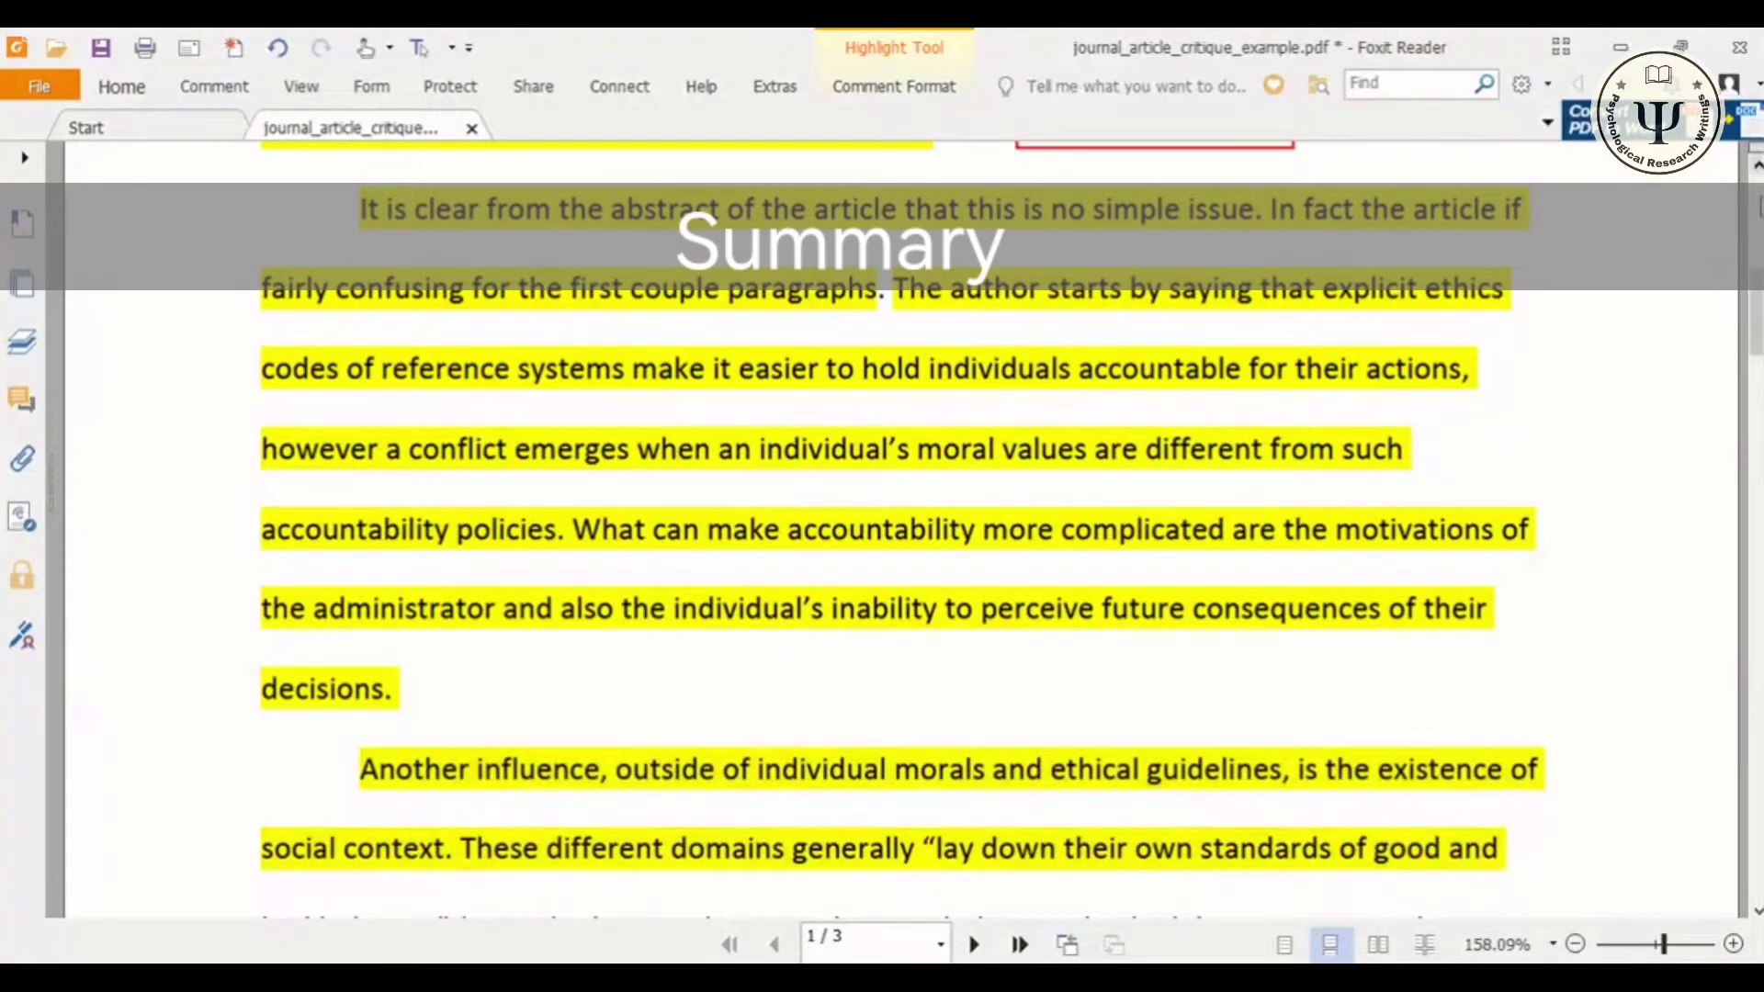
scroll(1757, 317, down, 5)
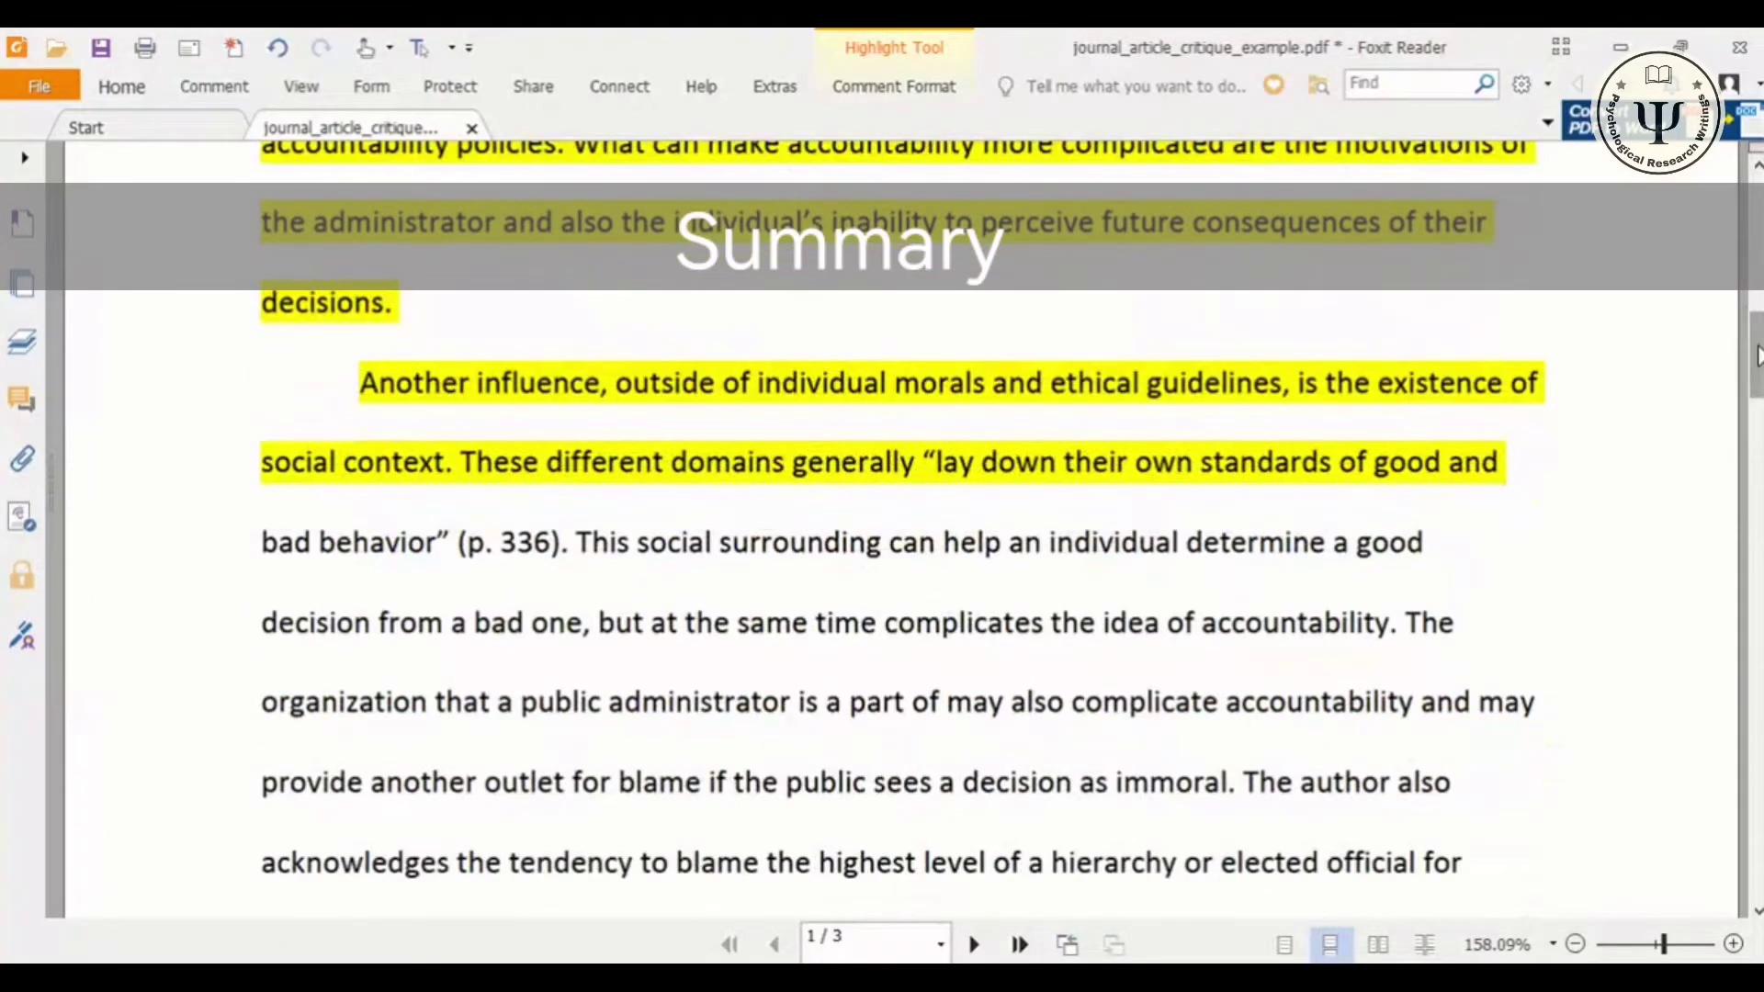
drag(568, 556, 262, 542)
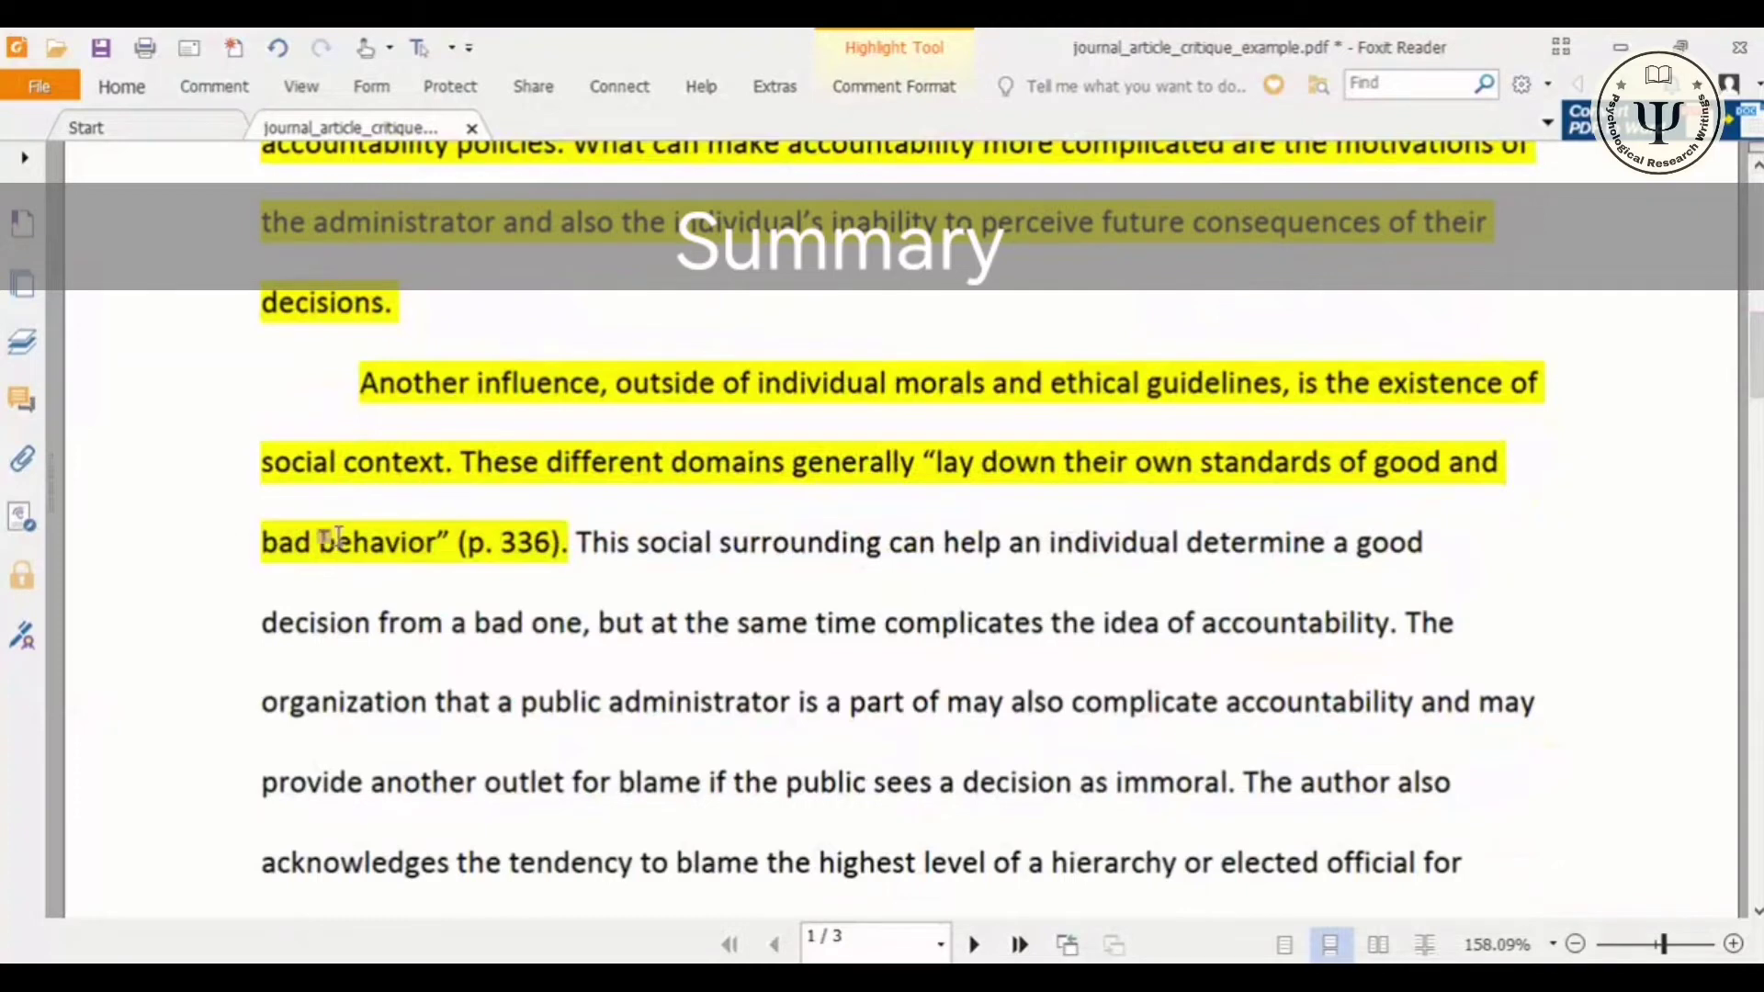
scroll(1725, 356, down, 1)
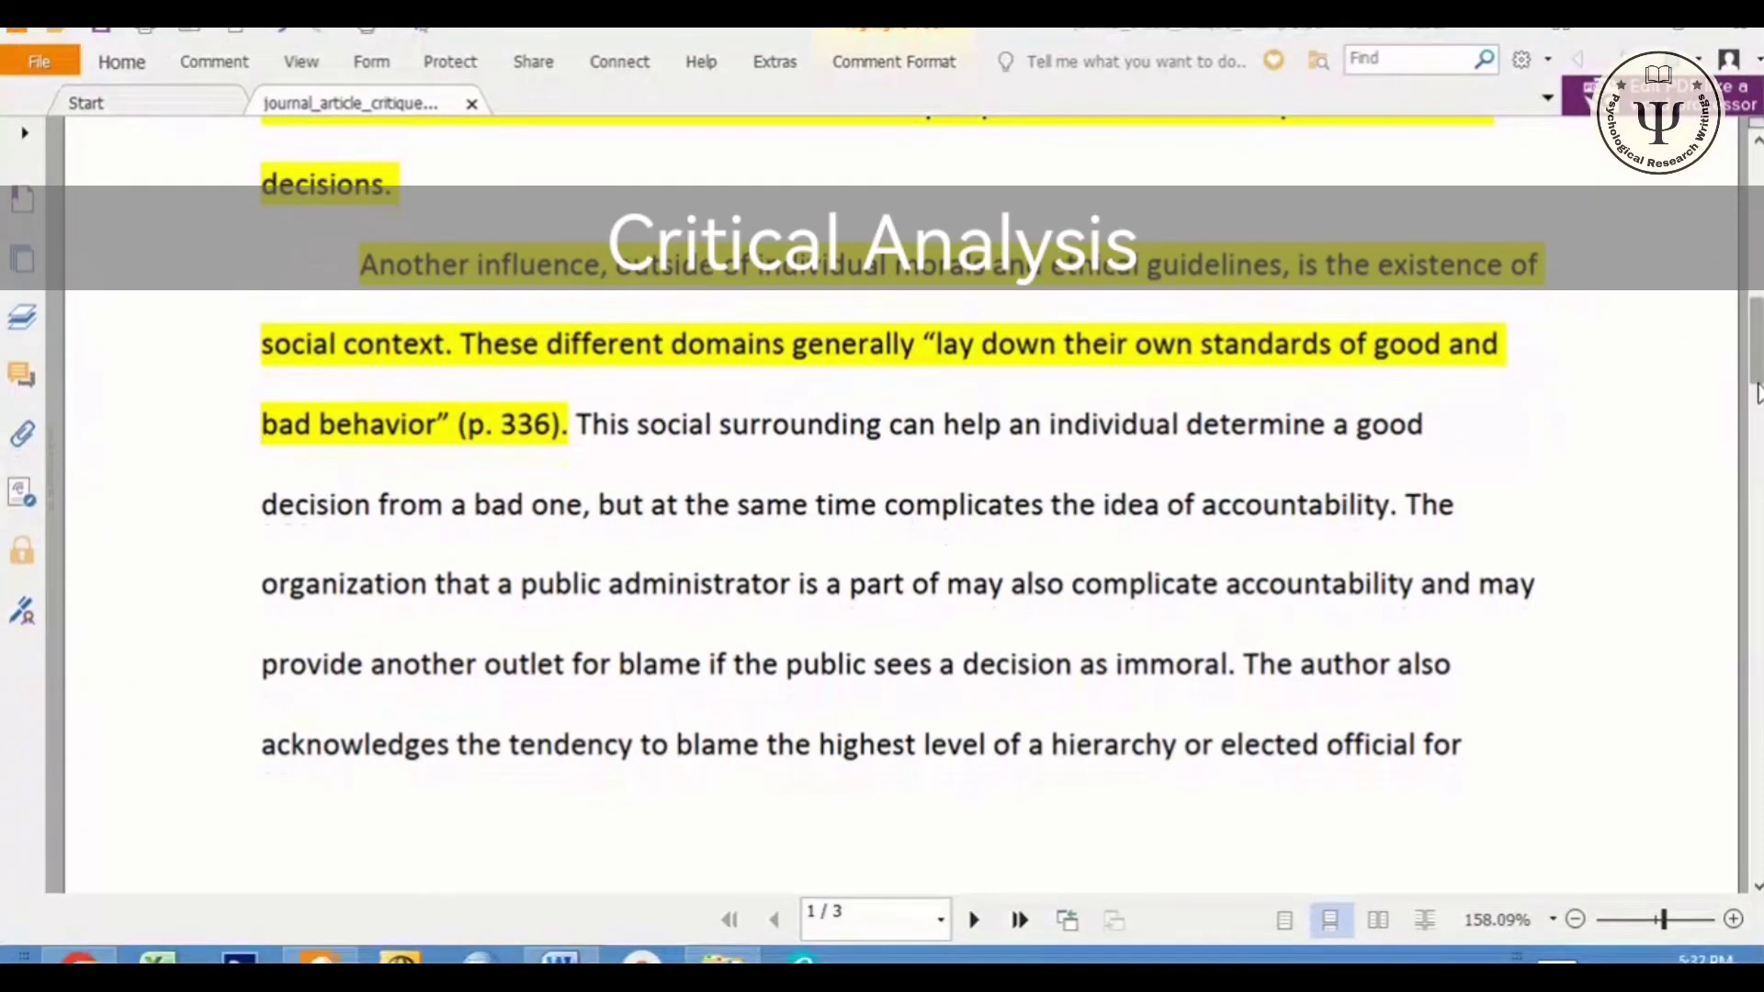
Highlight the author's summing-up sentence on moral codes and Pesch's quoted passage.
drag(1753, 360, 1748, 488)
drag(372, 464, 1165, 658)
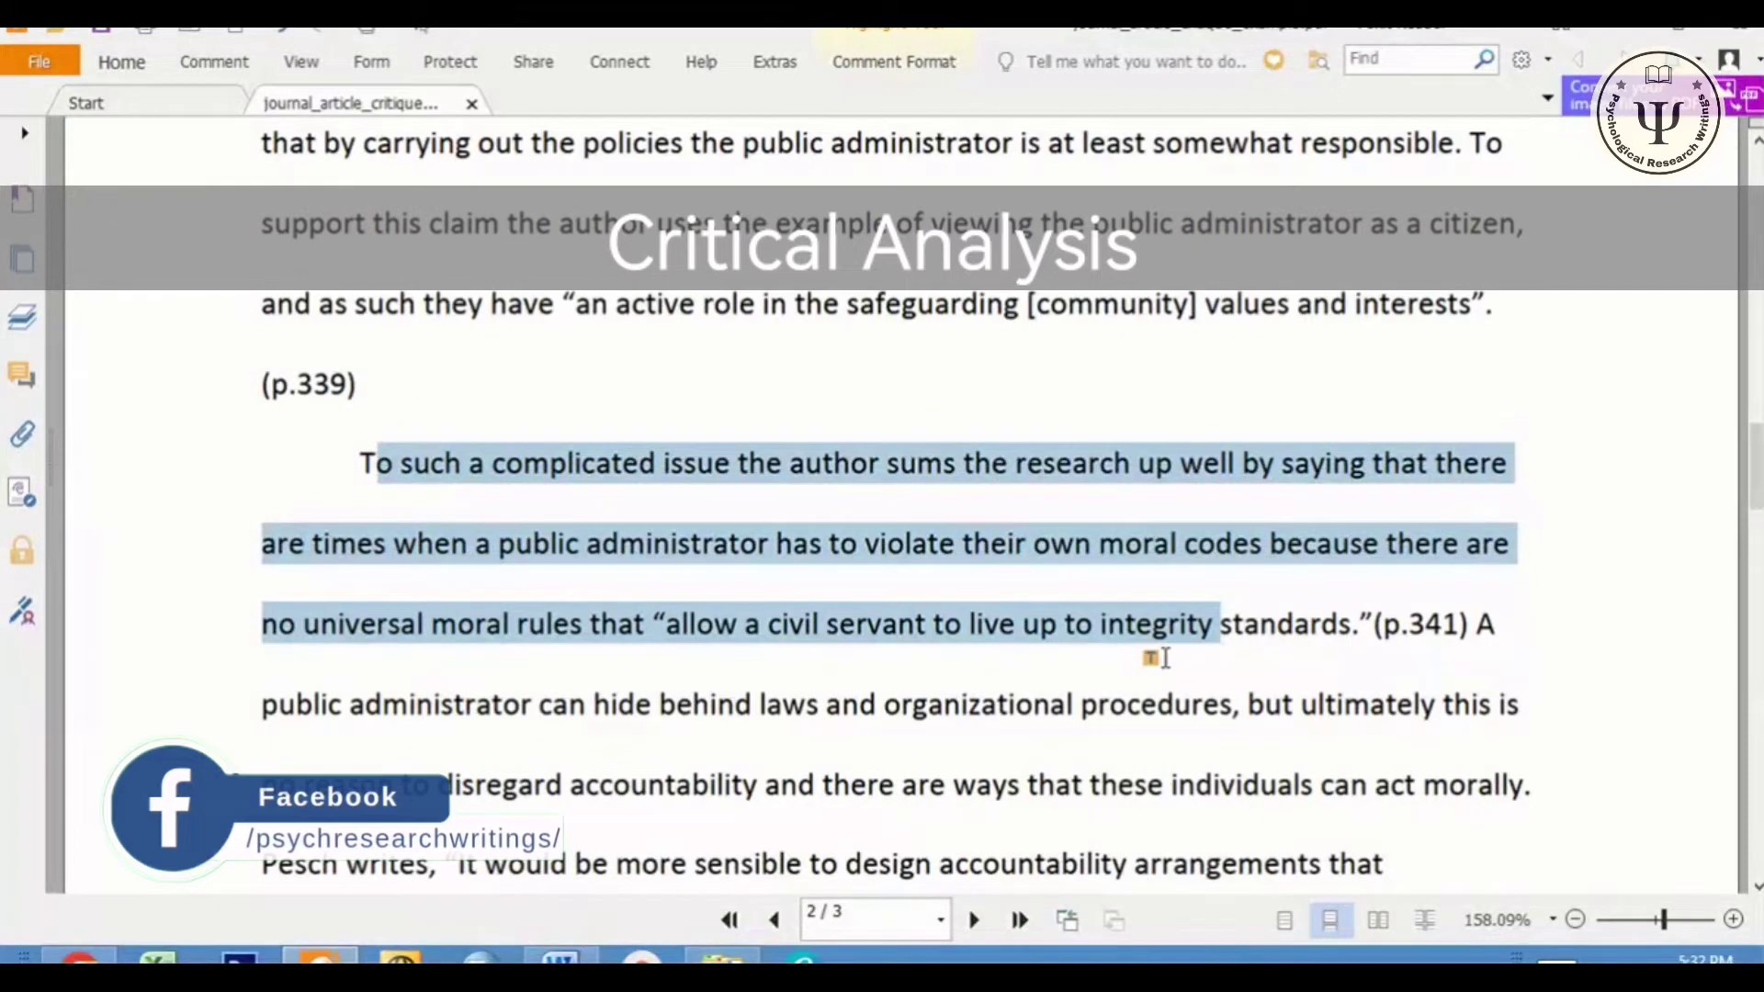
drag(1388, 667, 1565, 790)
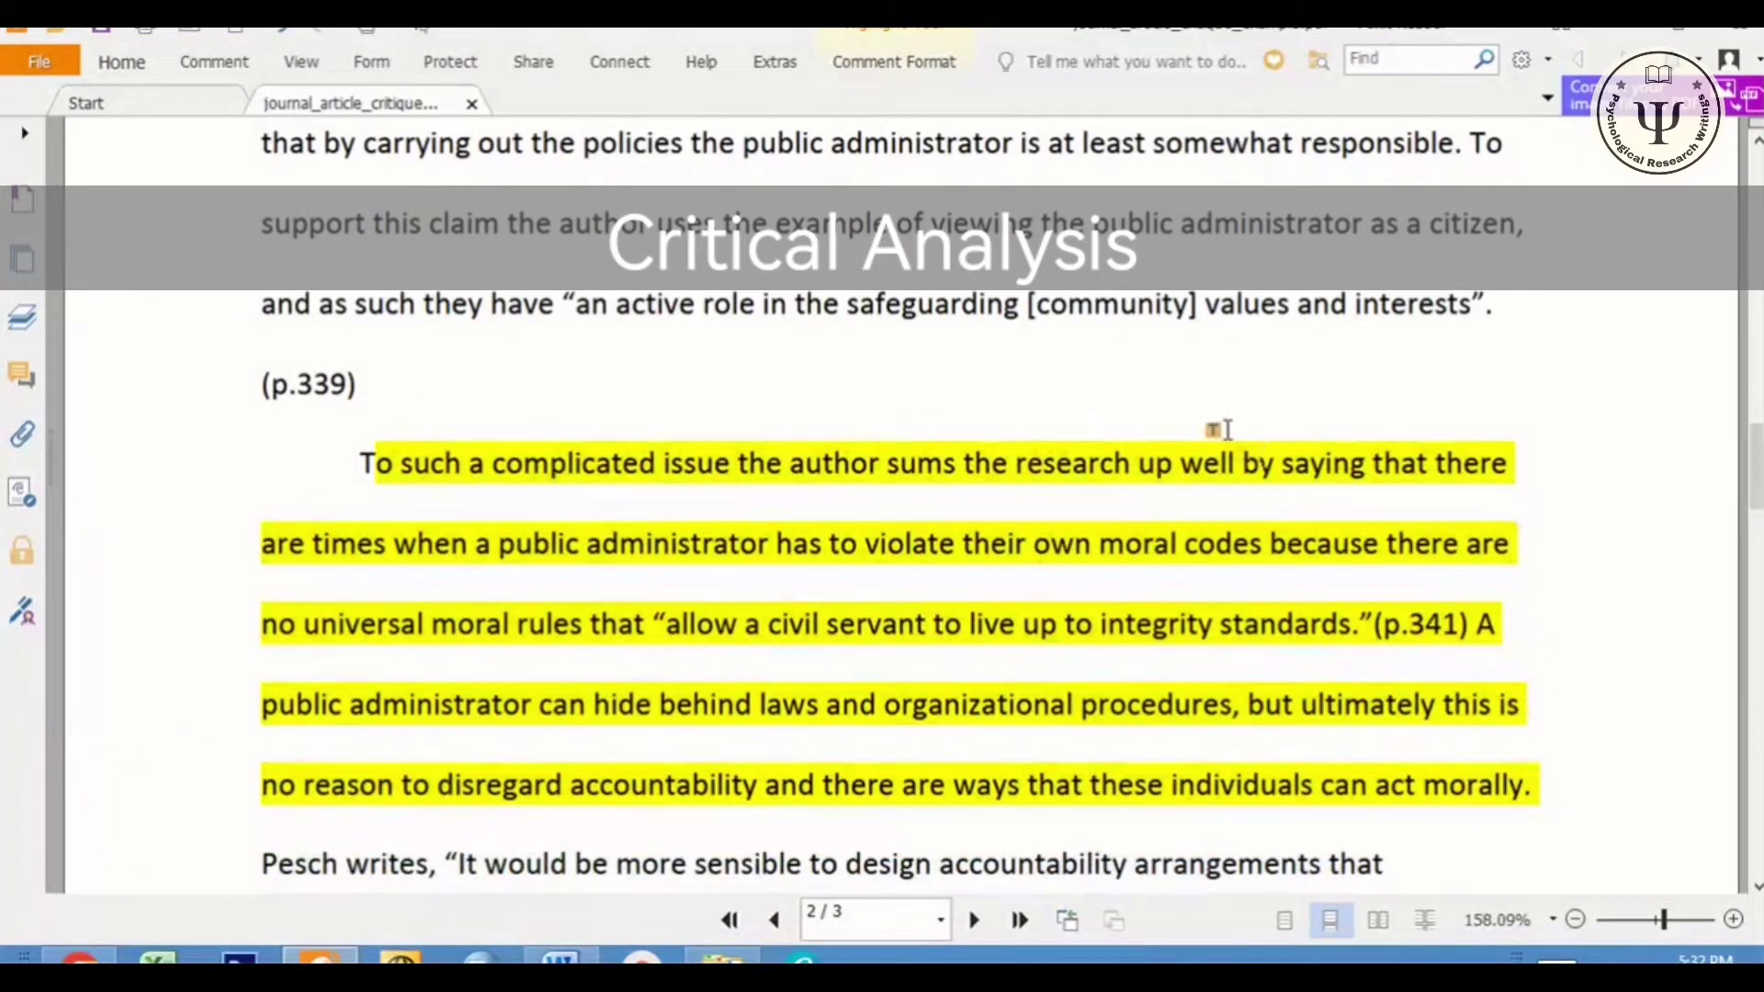
drag(1756, 478, 1755, 312)
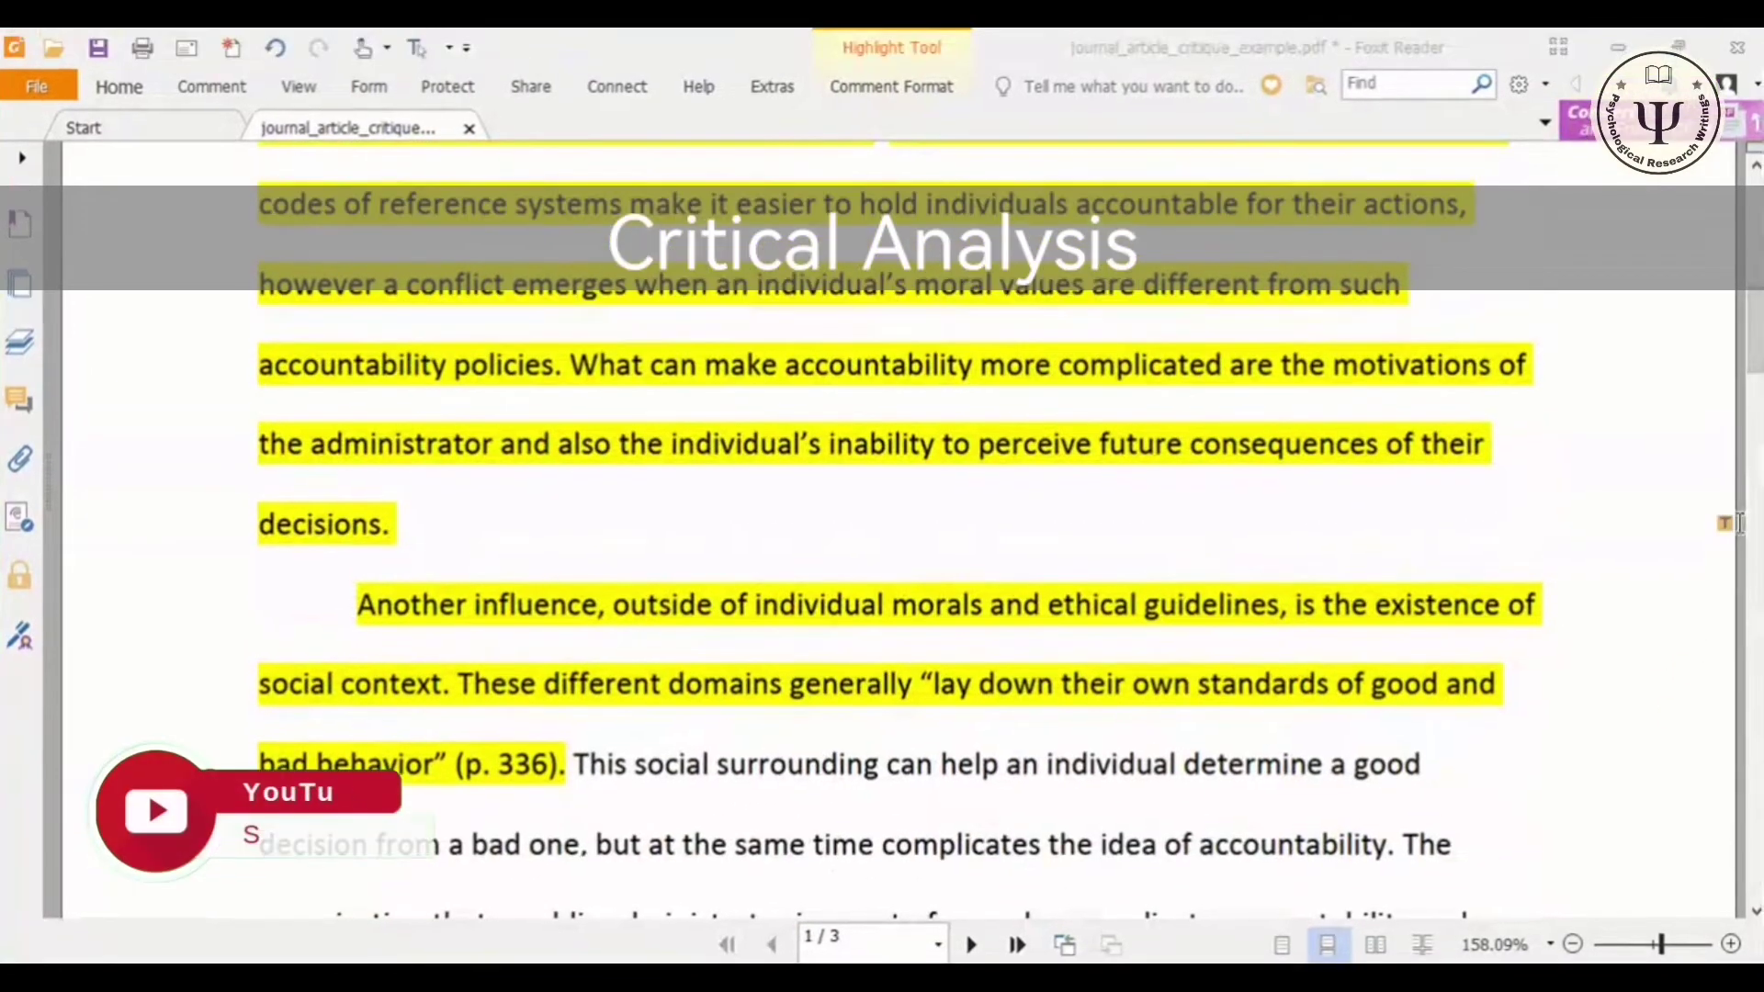
mouse_move(1753, 317)
mouse_down()
mouse_move(1754, 268)
mouse_move(1753, 345)
mouse_up()
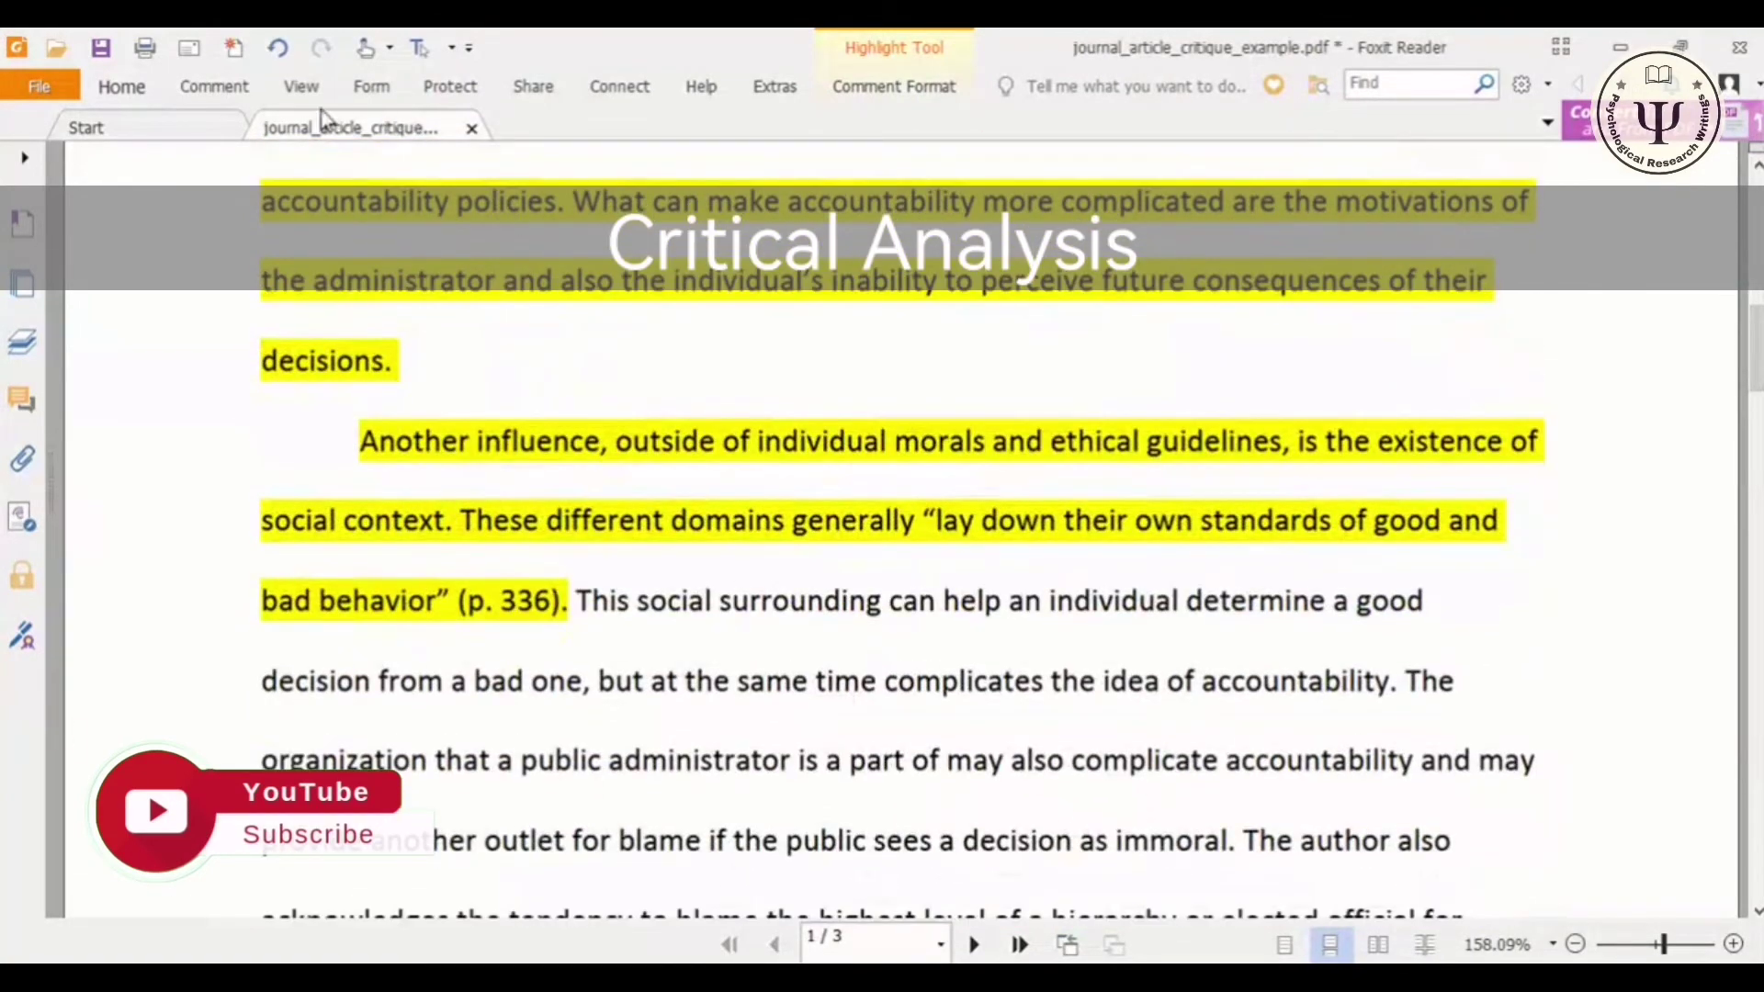
scroll(1673, 453, down, 10)
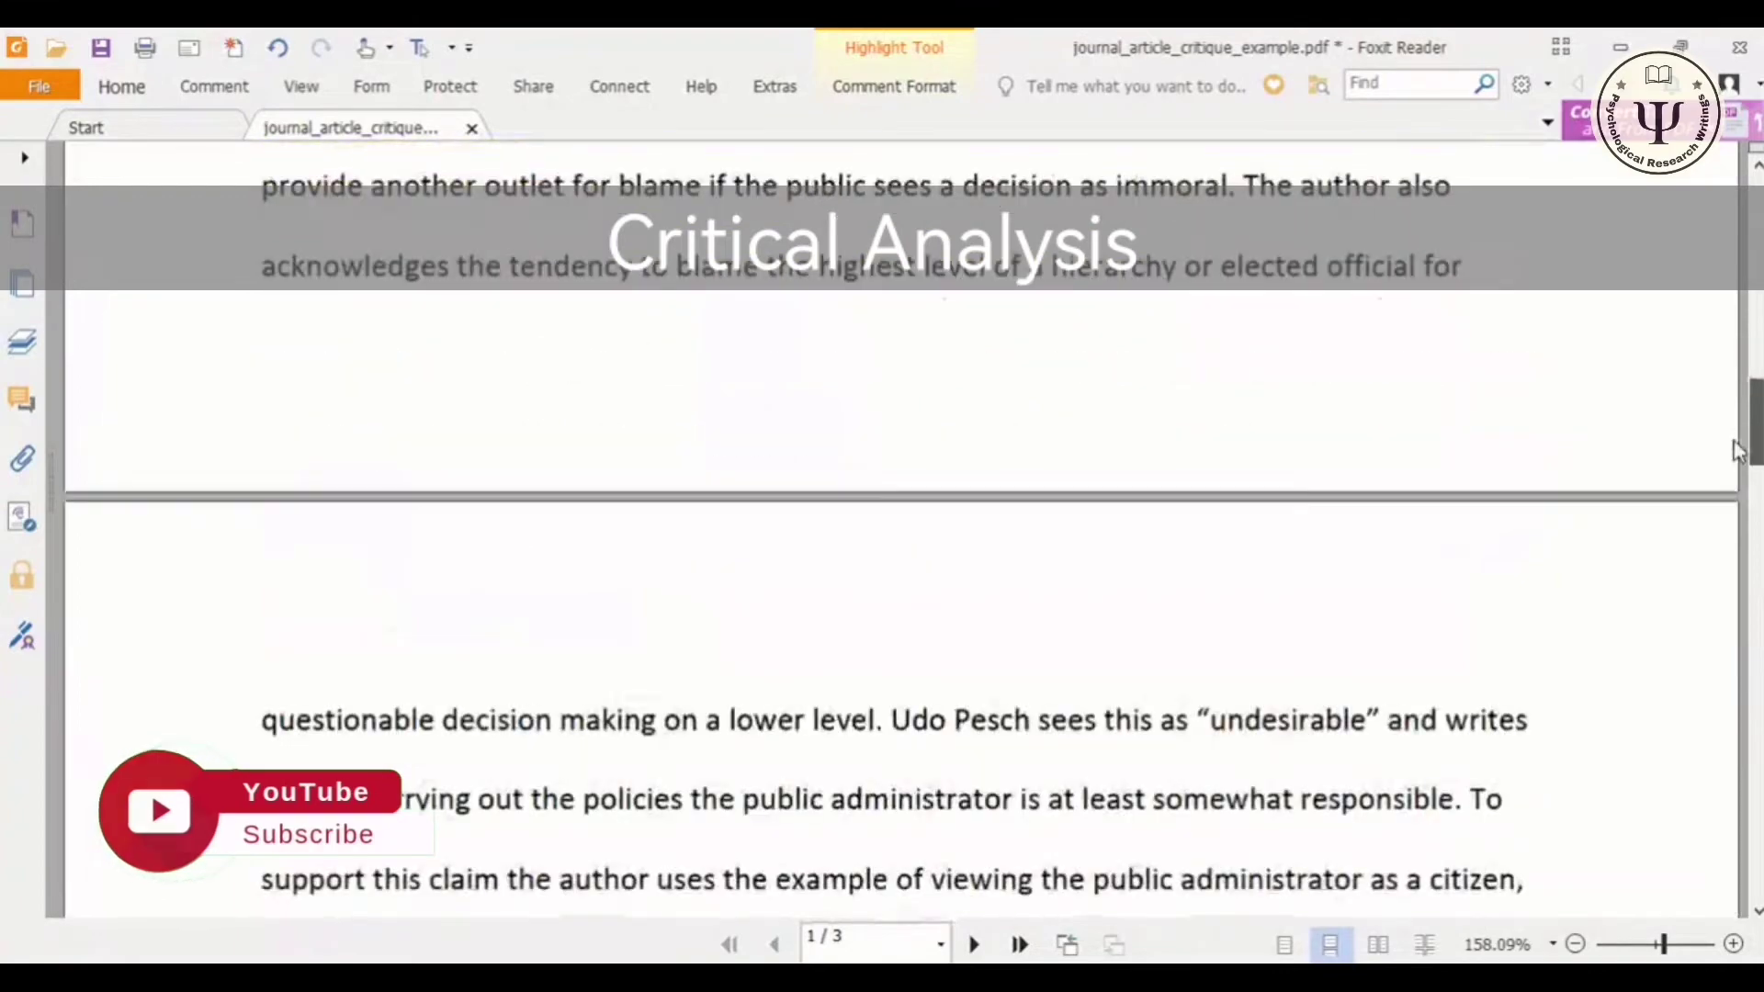
scroll(1710, 494, down, 5)
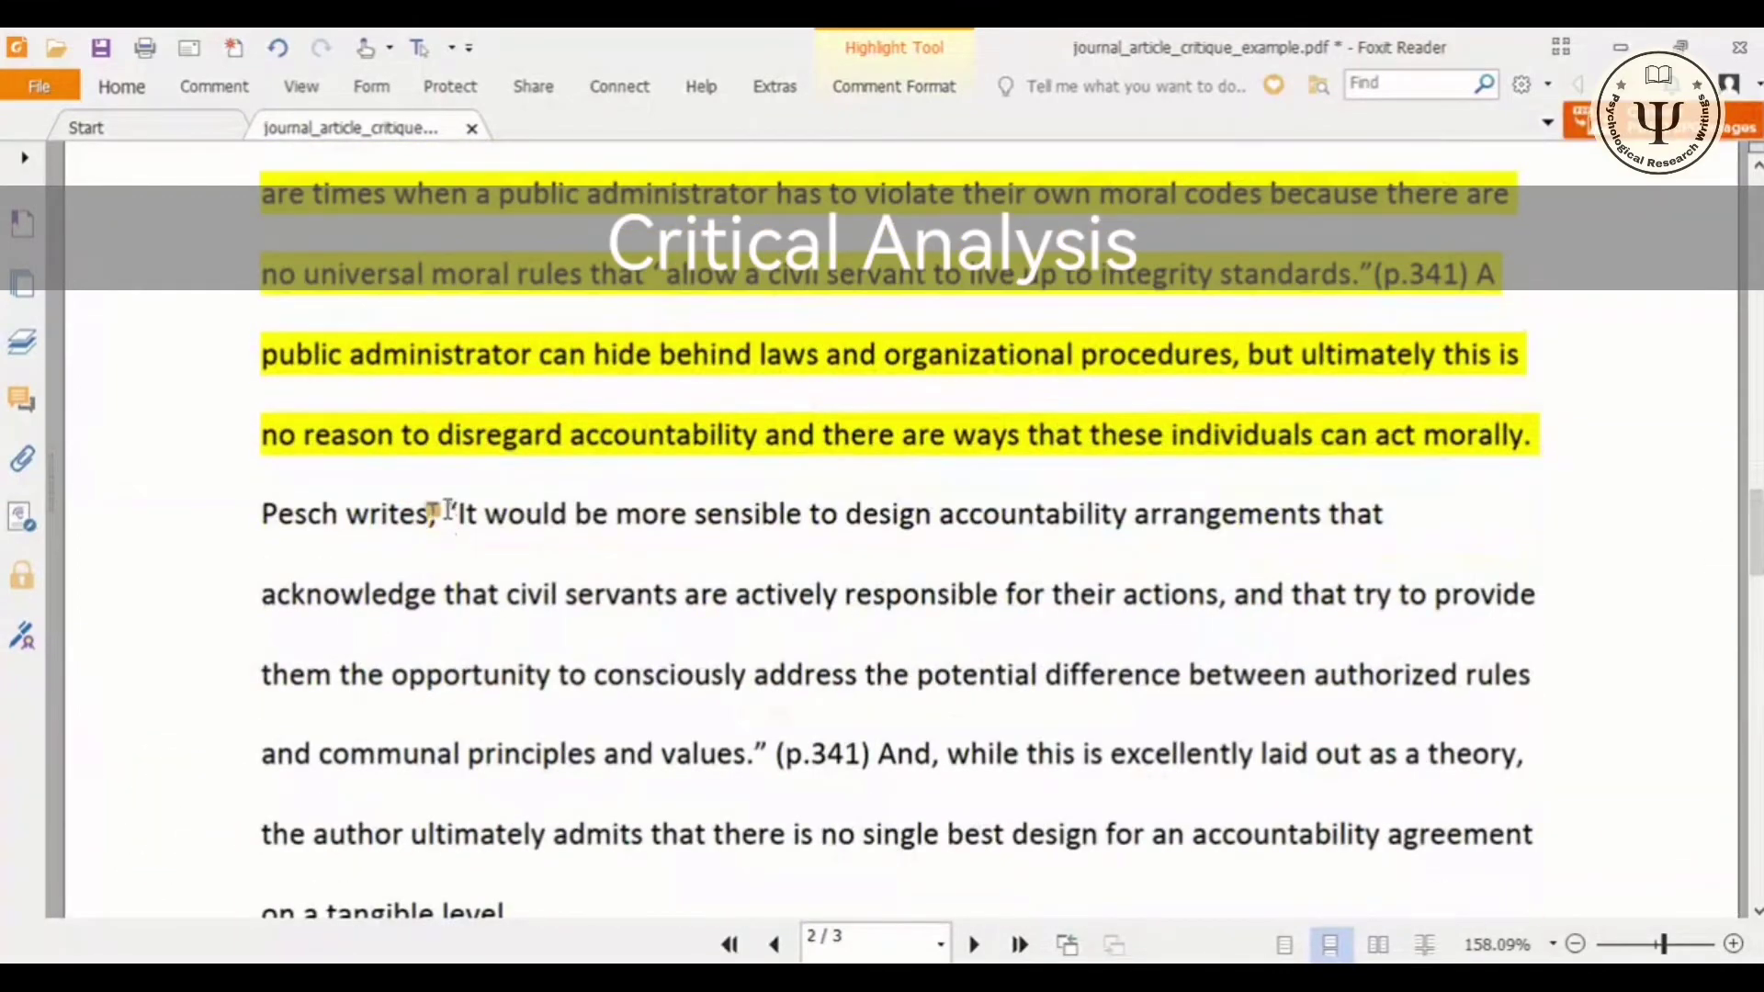
drag(448, 510, 777, 770)
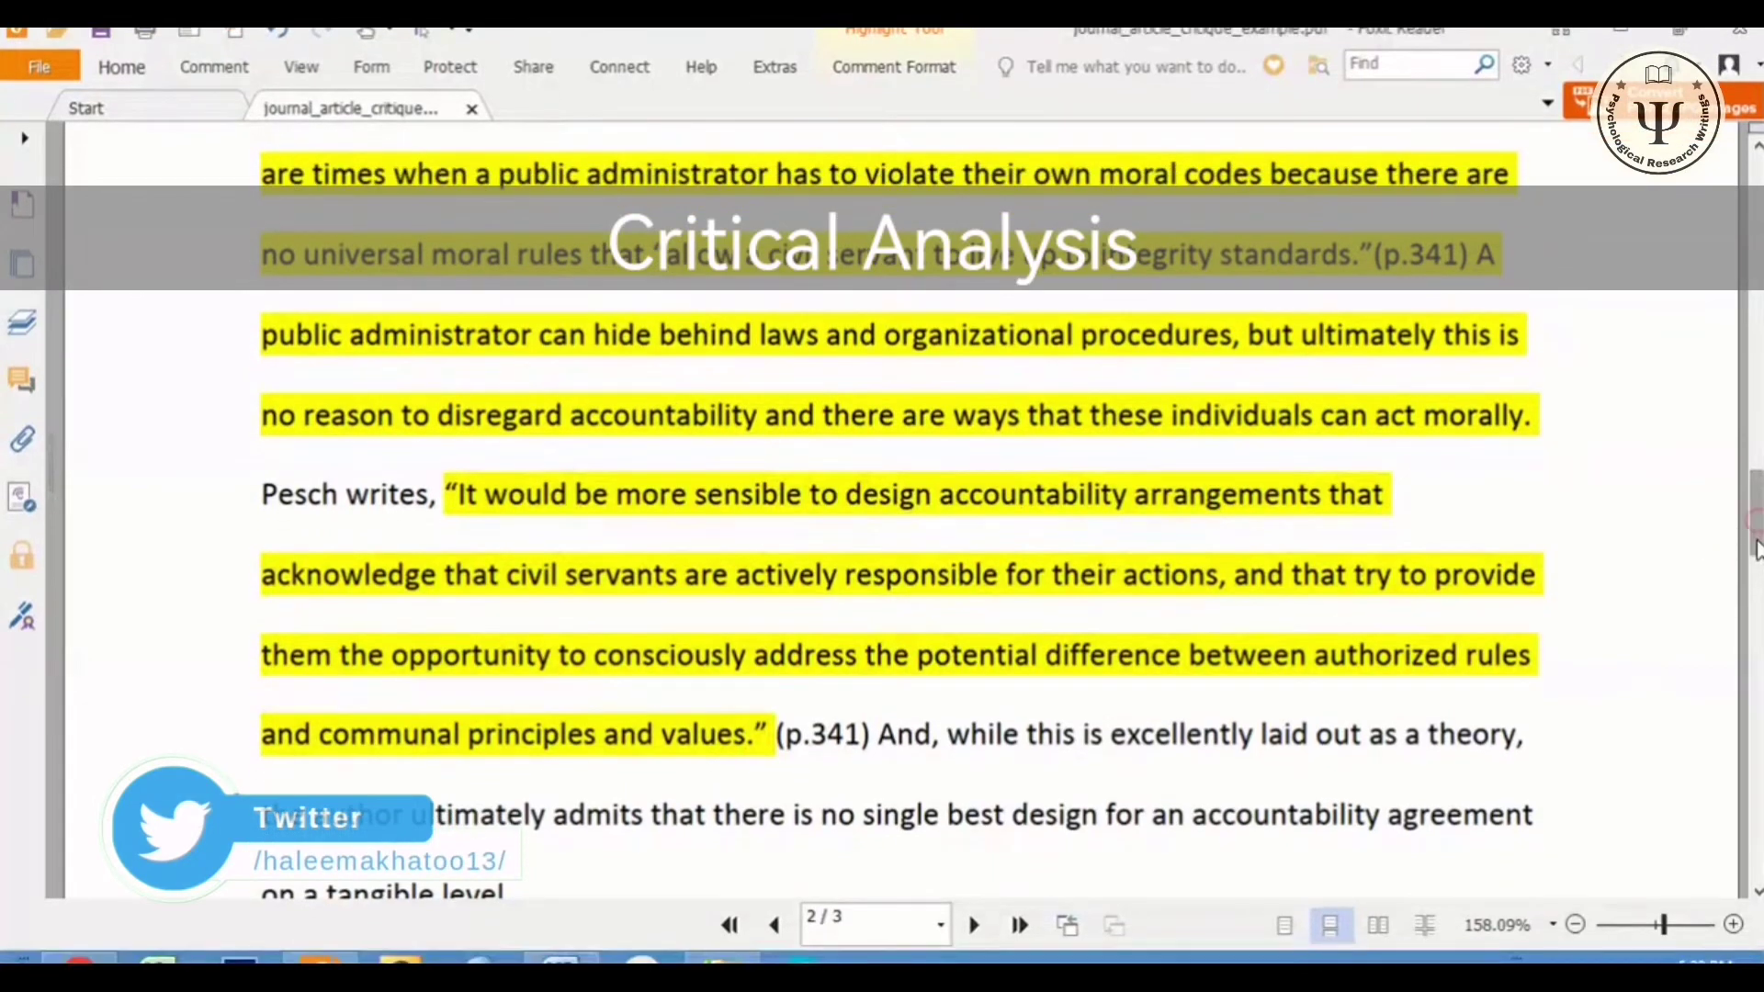
Highlight the whole 'This is good concept' sentence and the closing 'Overall' paragraph.
scroll(1755, 549, down, 5)
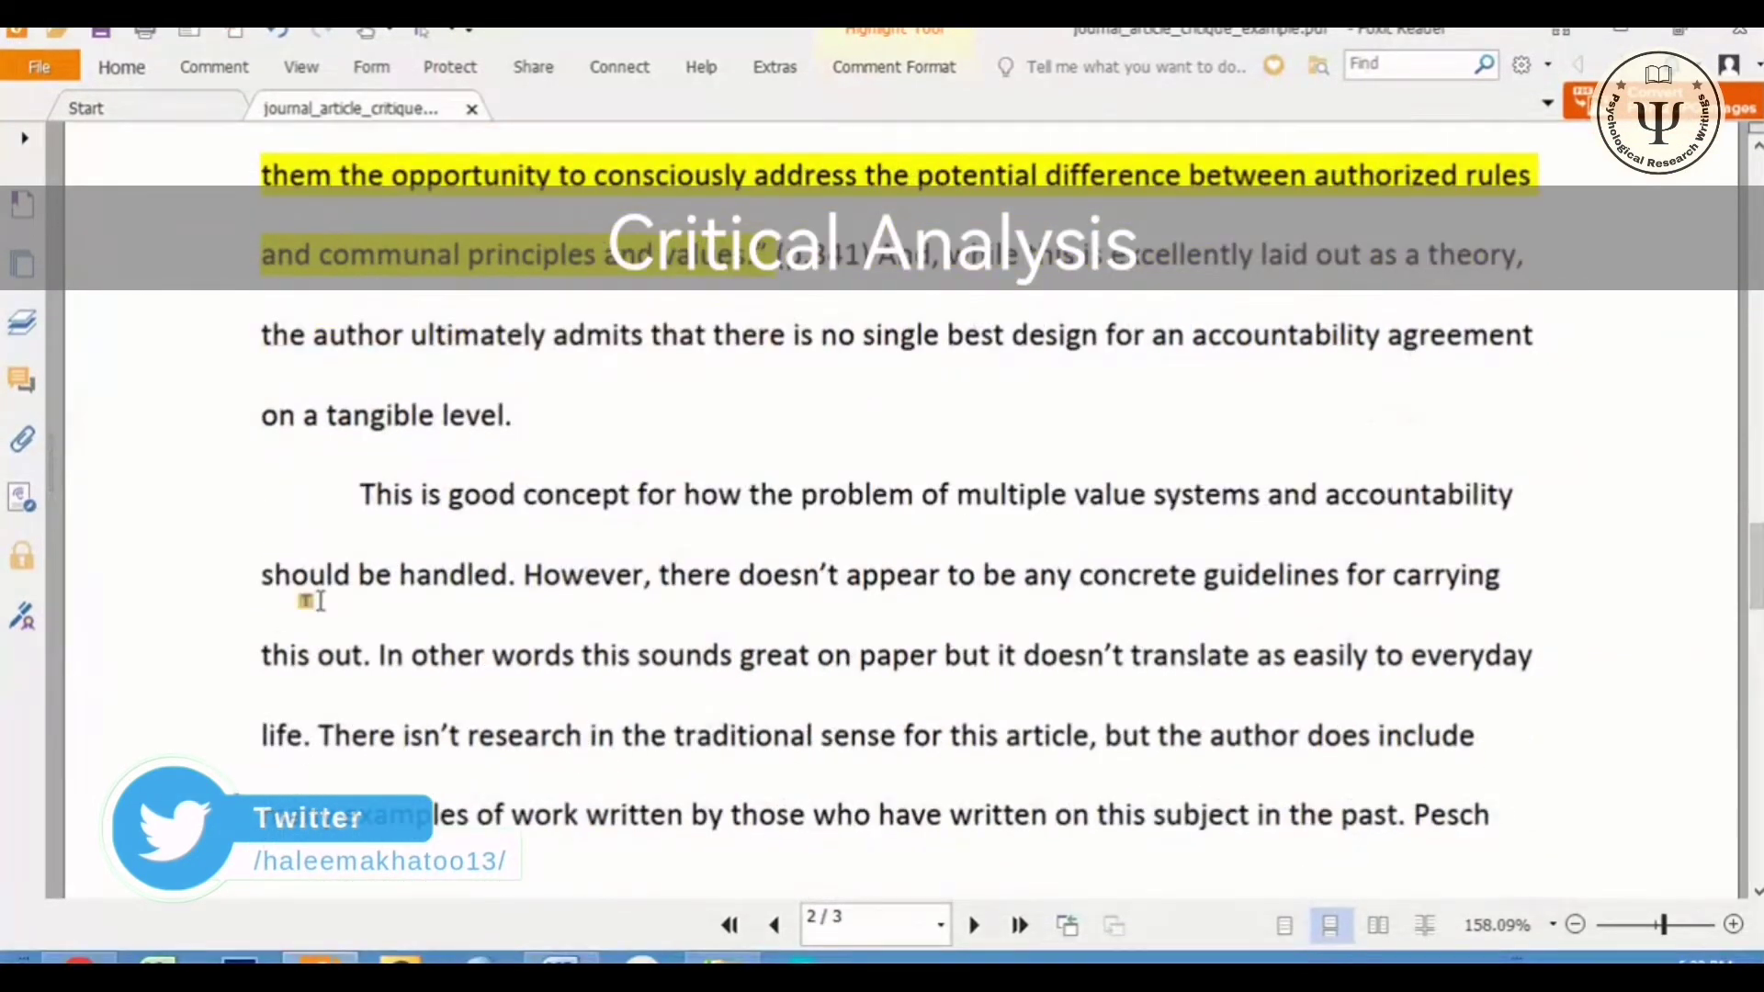
drag(354, 501, 1207, 503)
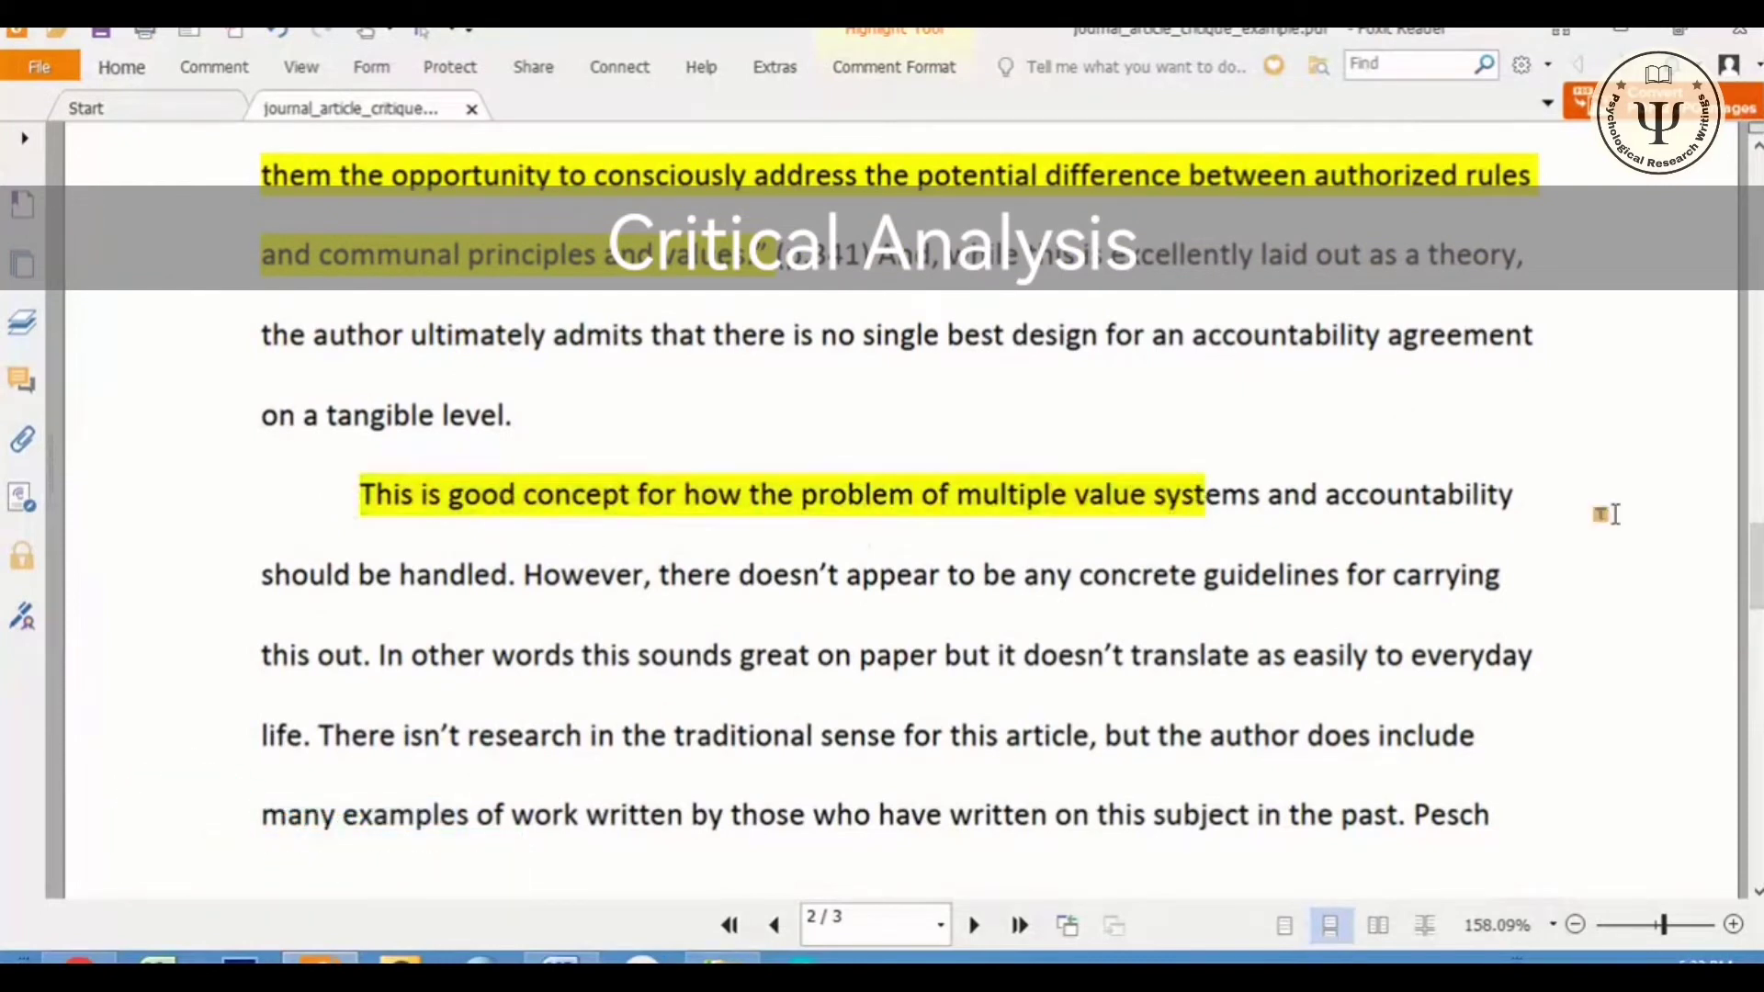
scroll(1758, 581, down, 2)
click(1194, 326)
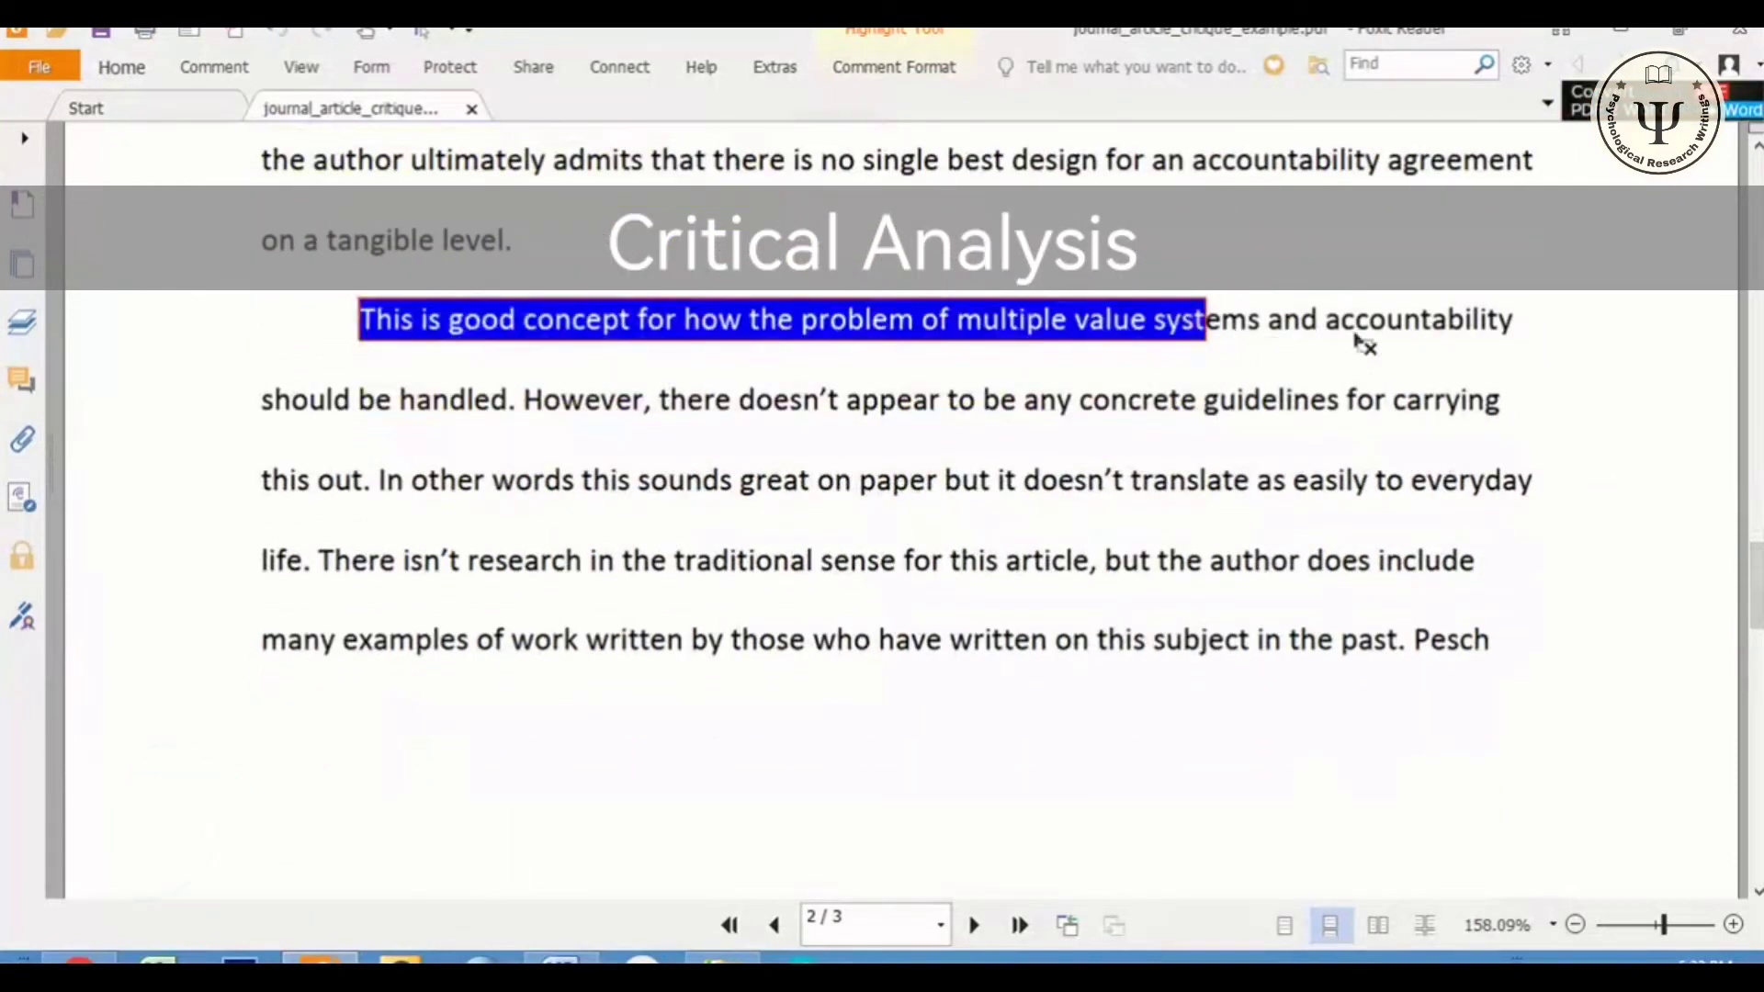
drag(1205, 323, 516, 393)
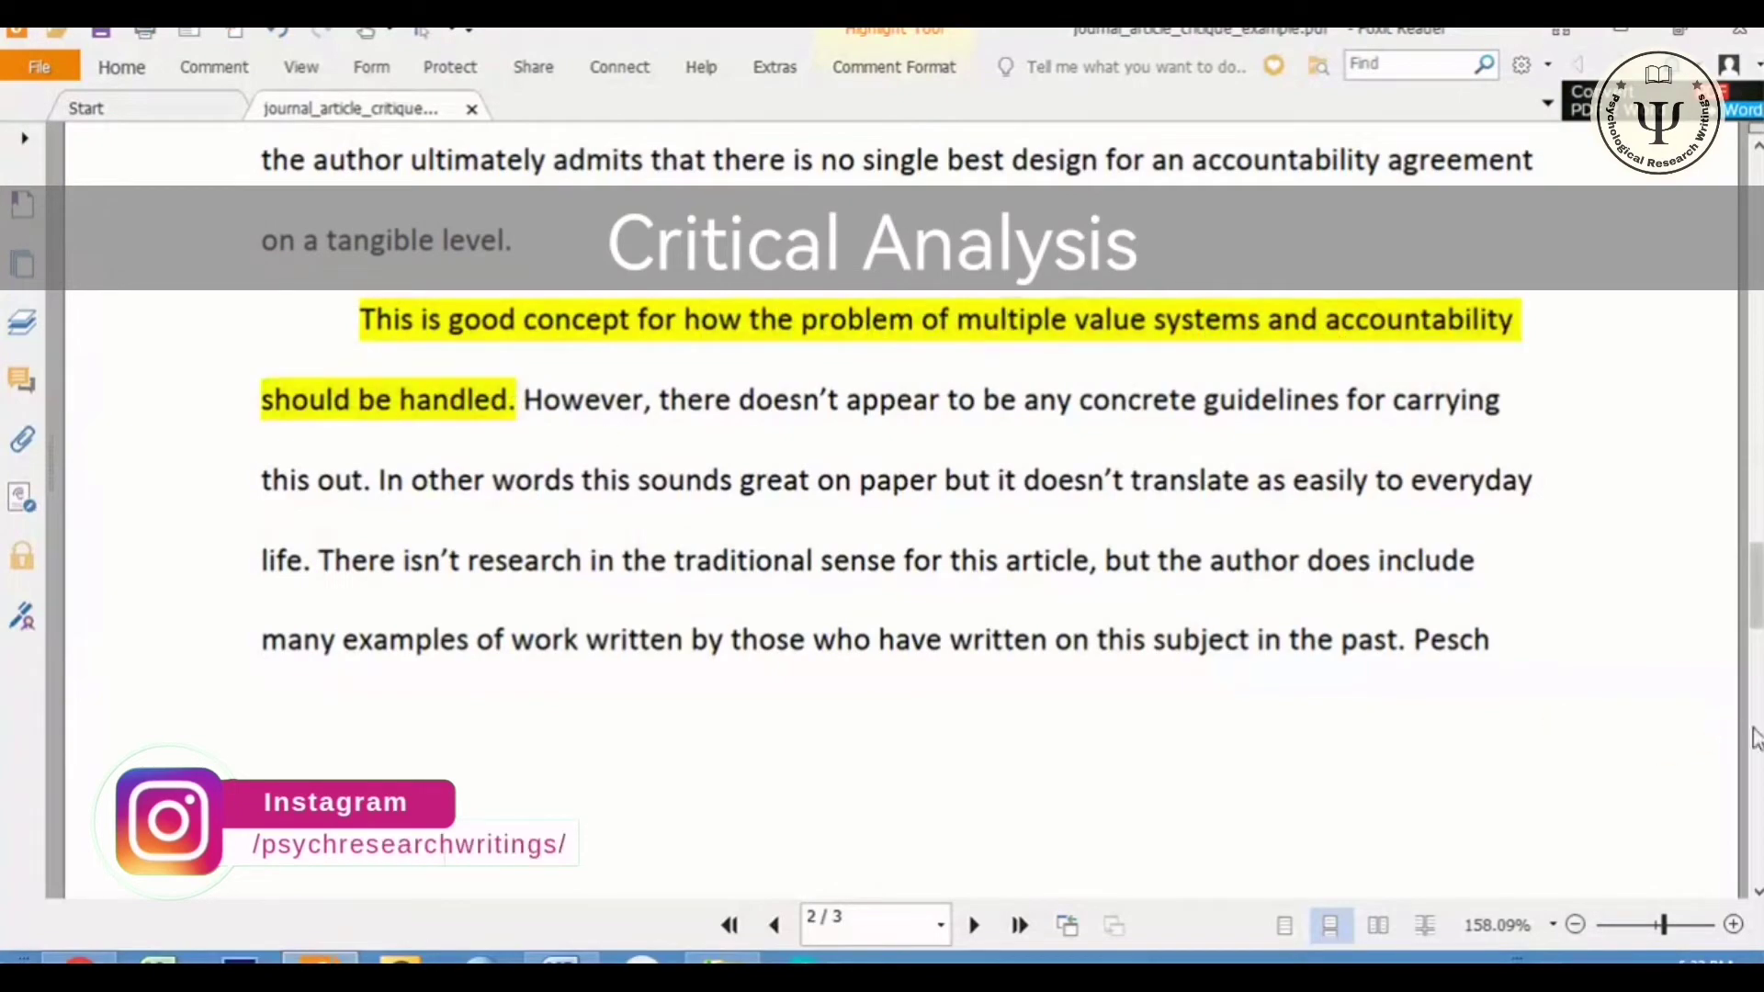
scroll(404, 489, down, 6)
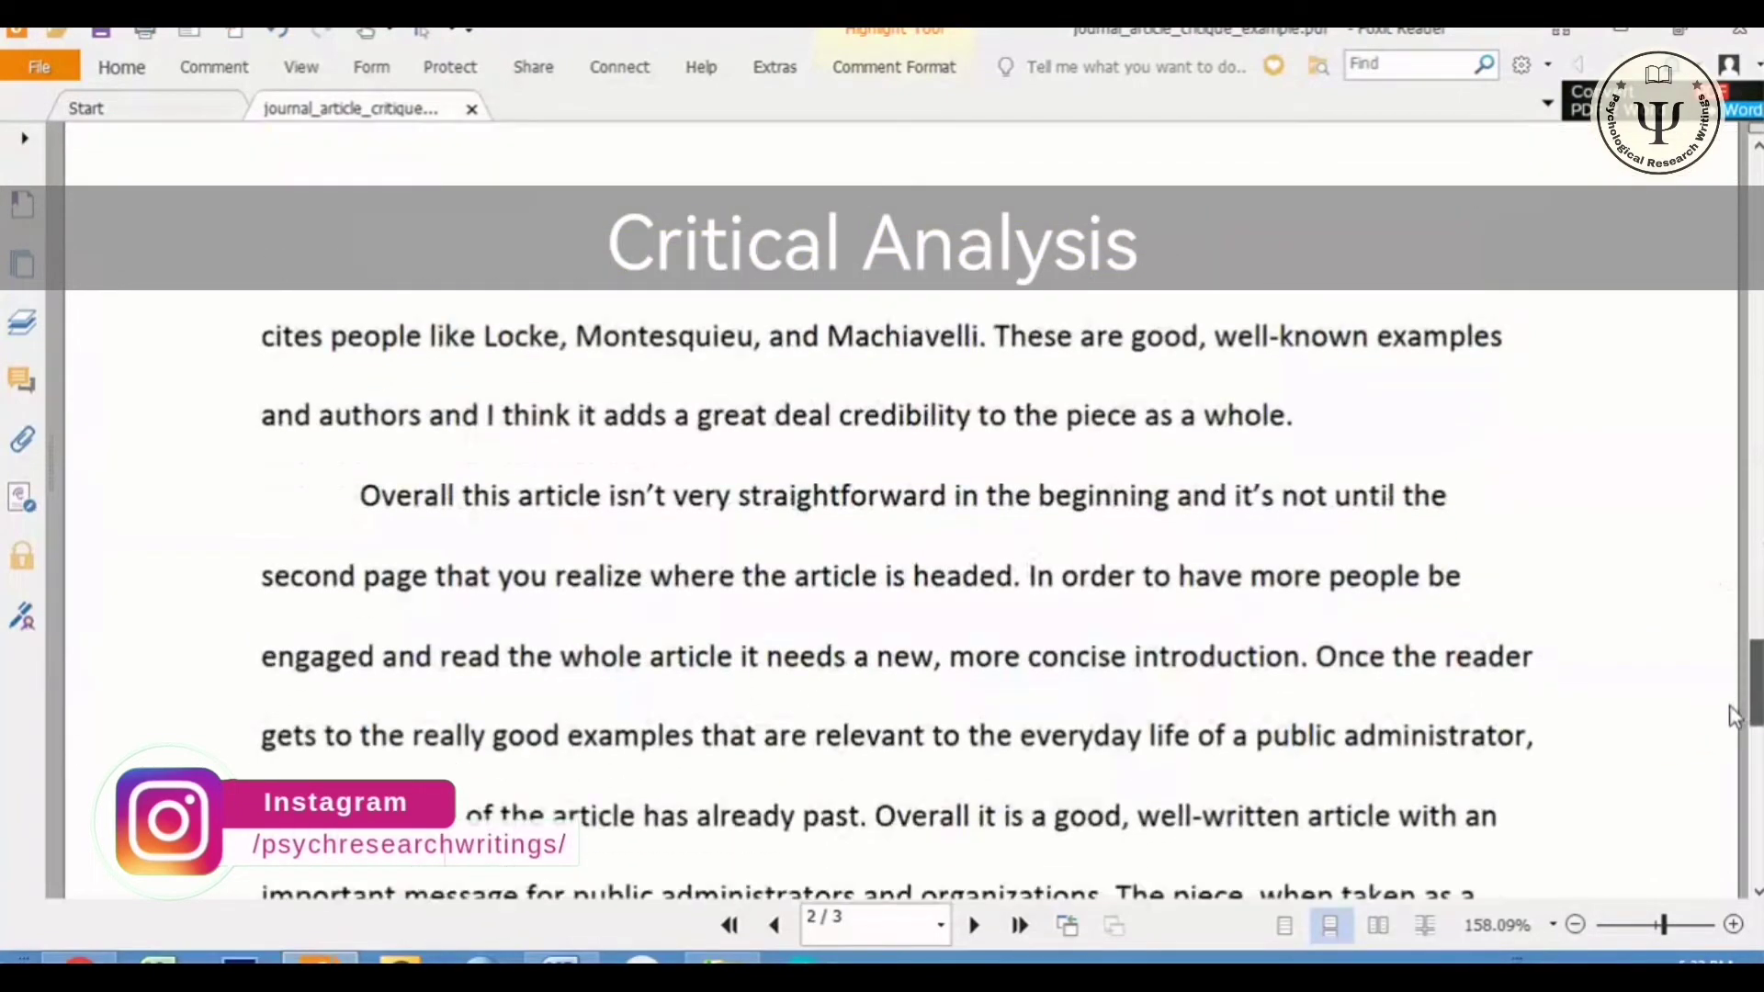
drag(361, 425, 1582, 896)
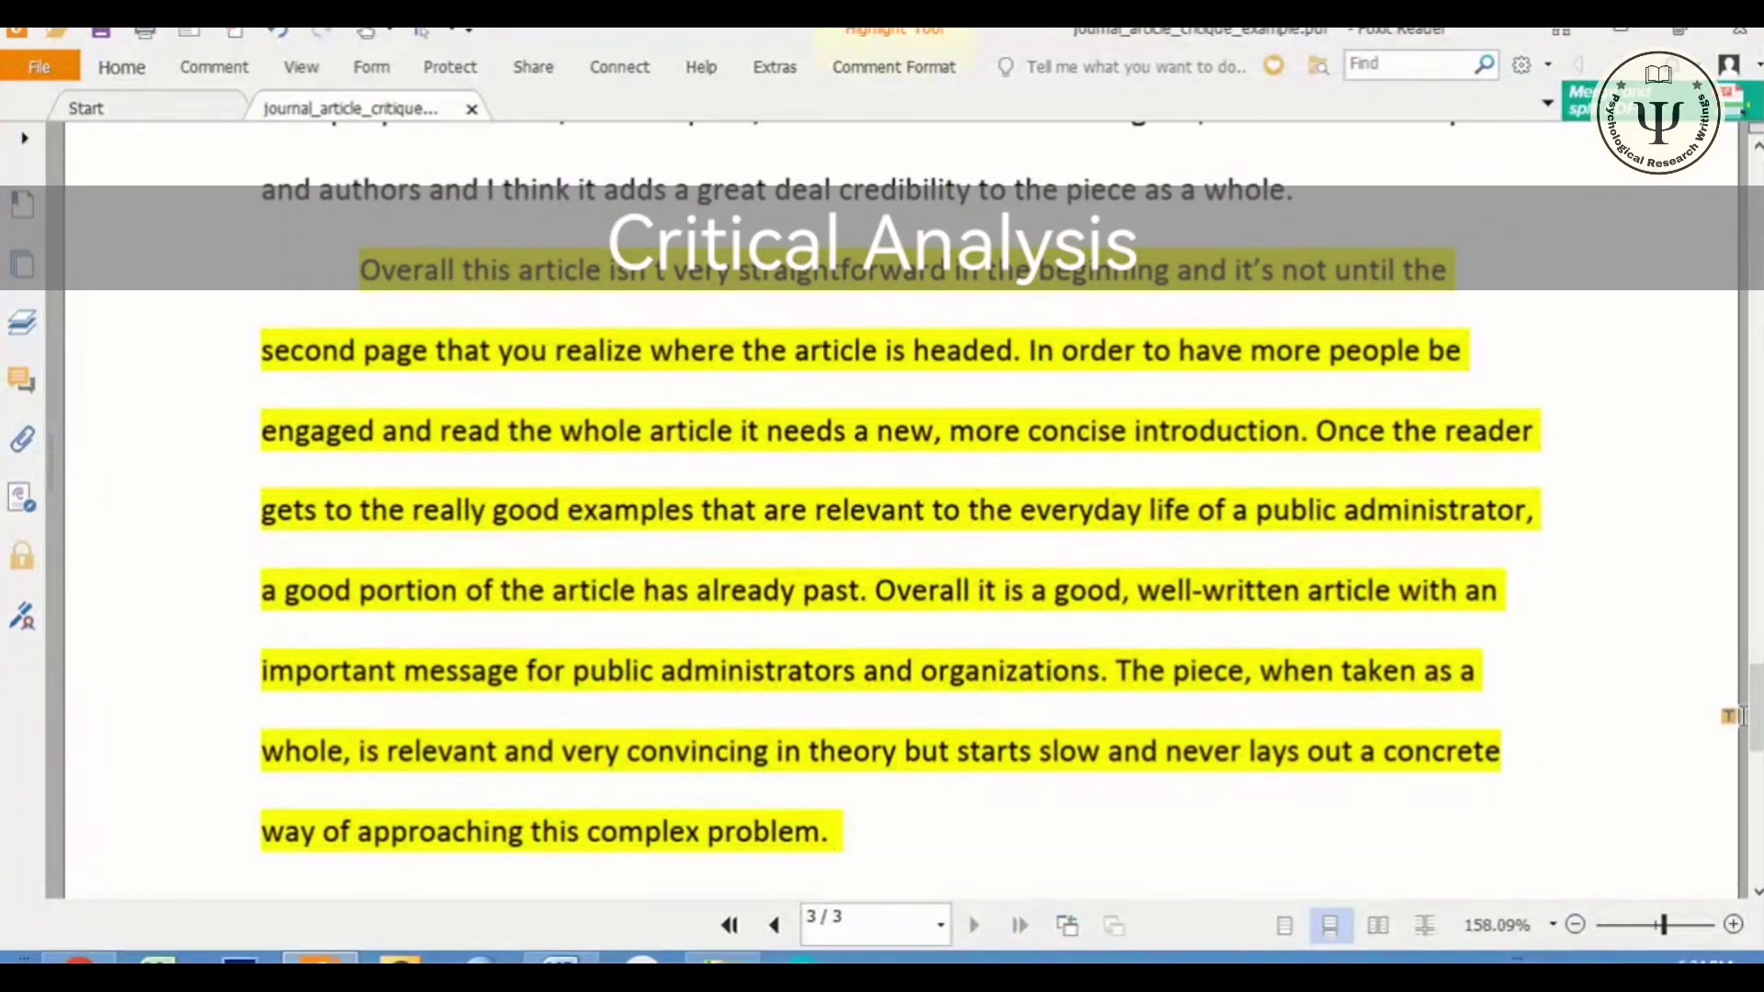
mouse_move(1758, 705)
mouse_down()
mouse_move(1758, 827)
mouse_move(1758, 674)
mouse_move(1758, 712)
mouse_up()
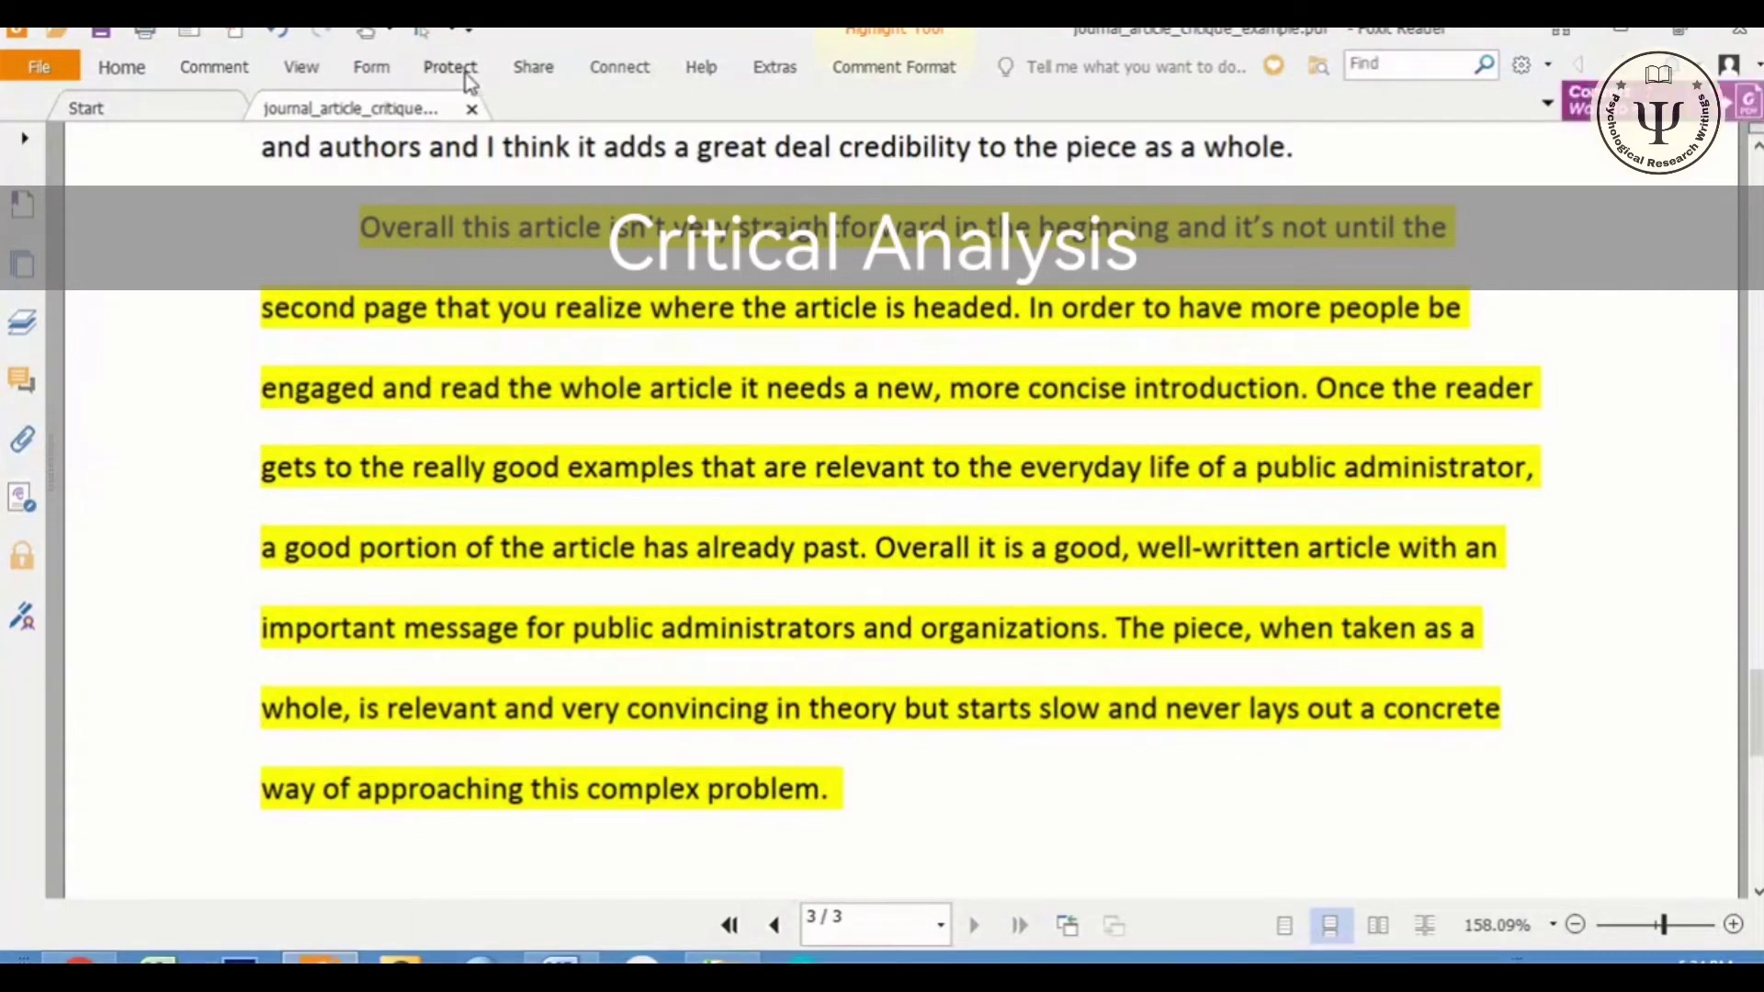
Add a 'Summary / Conclusion' text box label after the final paragraph.
click(214, 66)
click(588, 145)
click(863, 789)
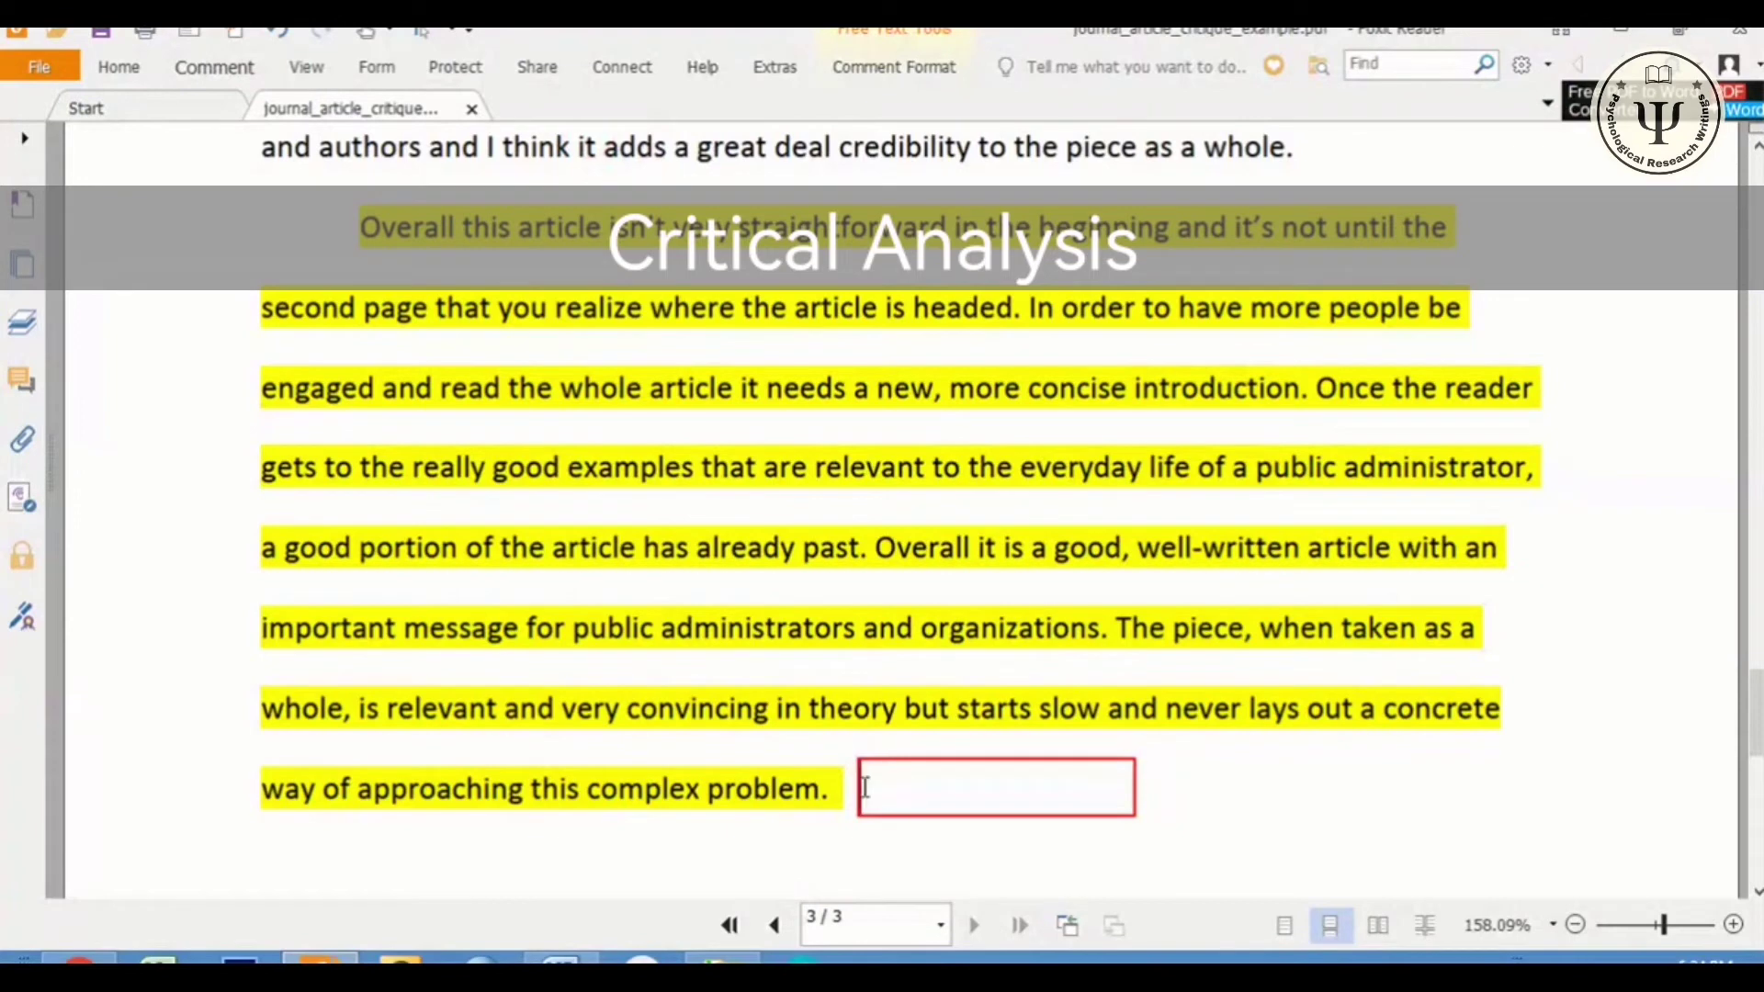
text(Summary / Conclusion)
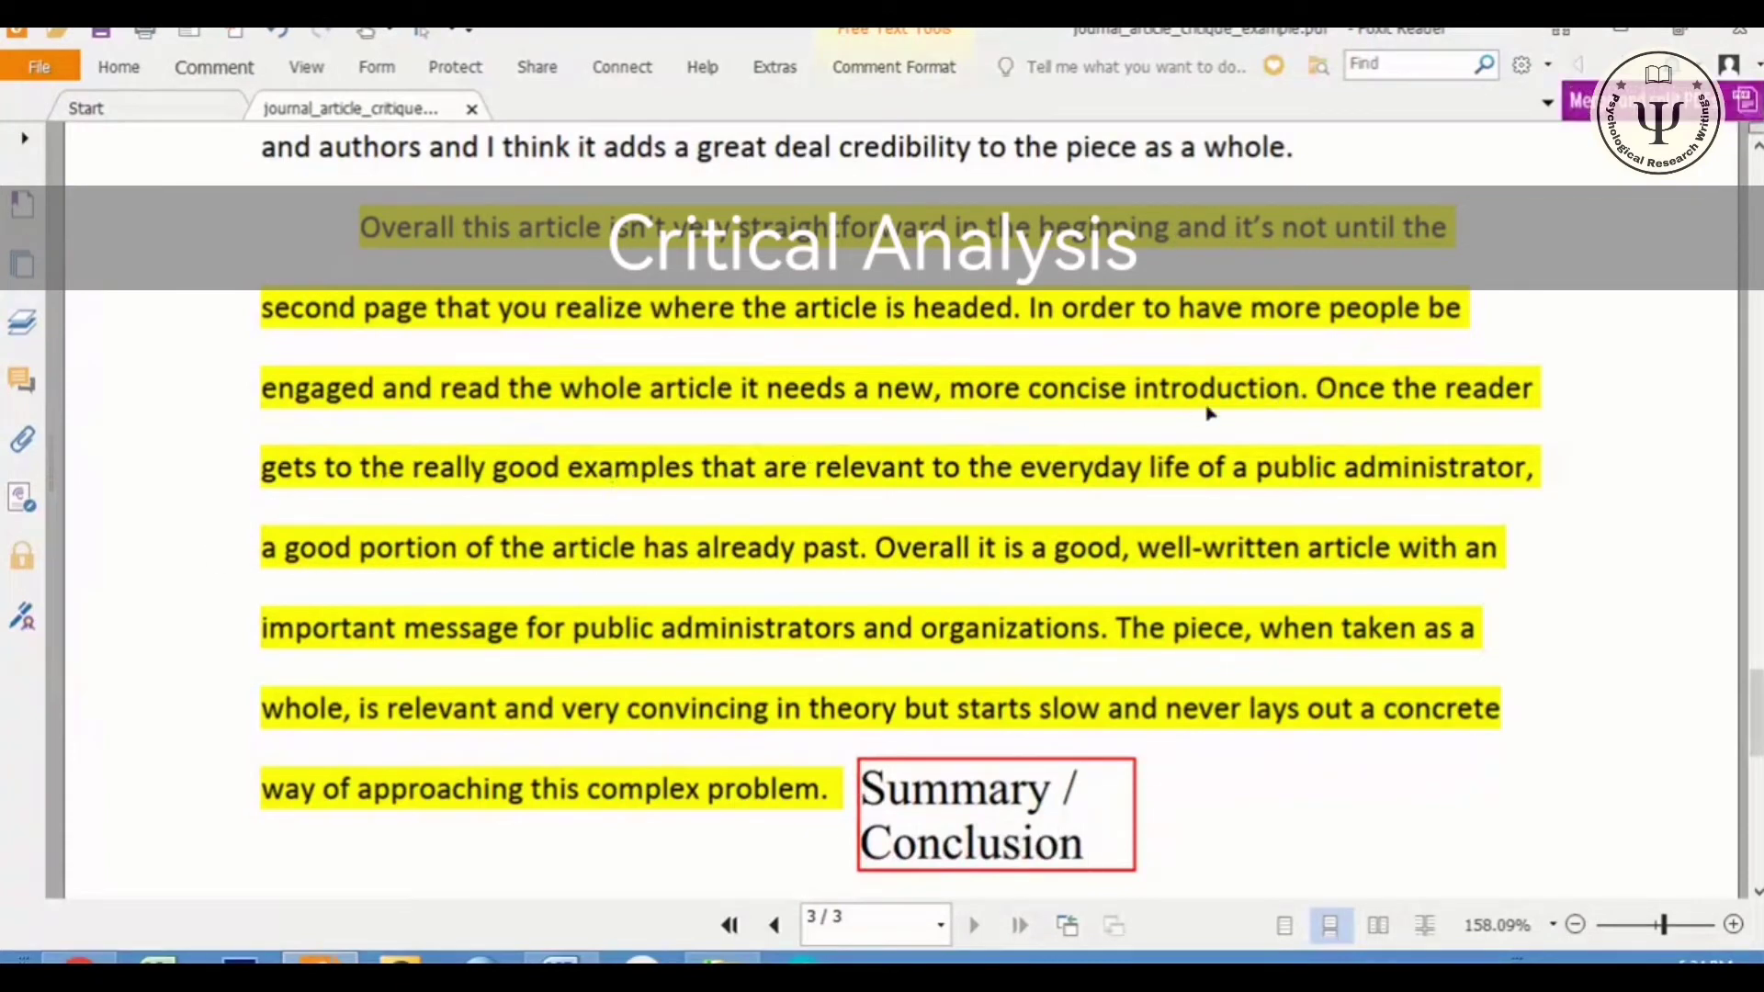
drag(1755, 726, 1757, 591)
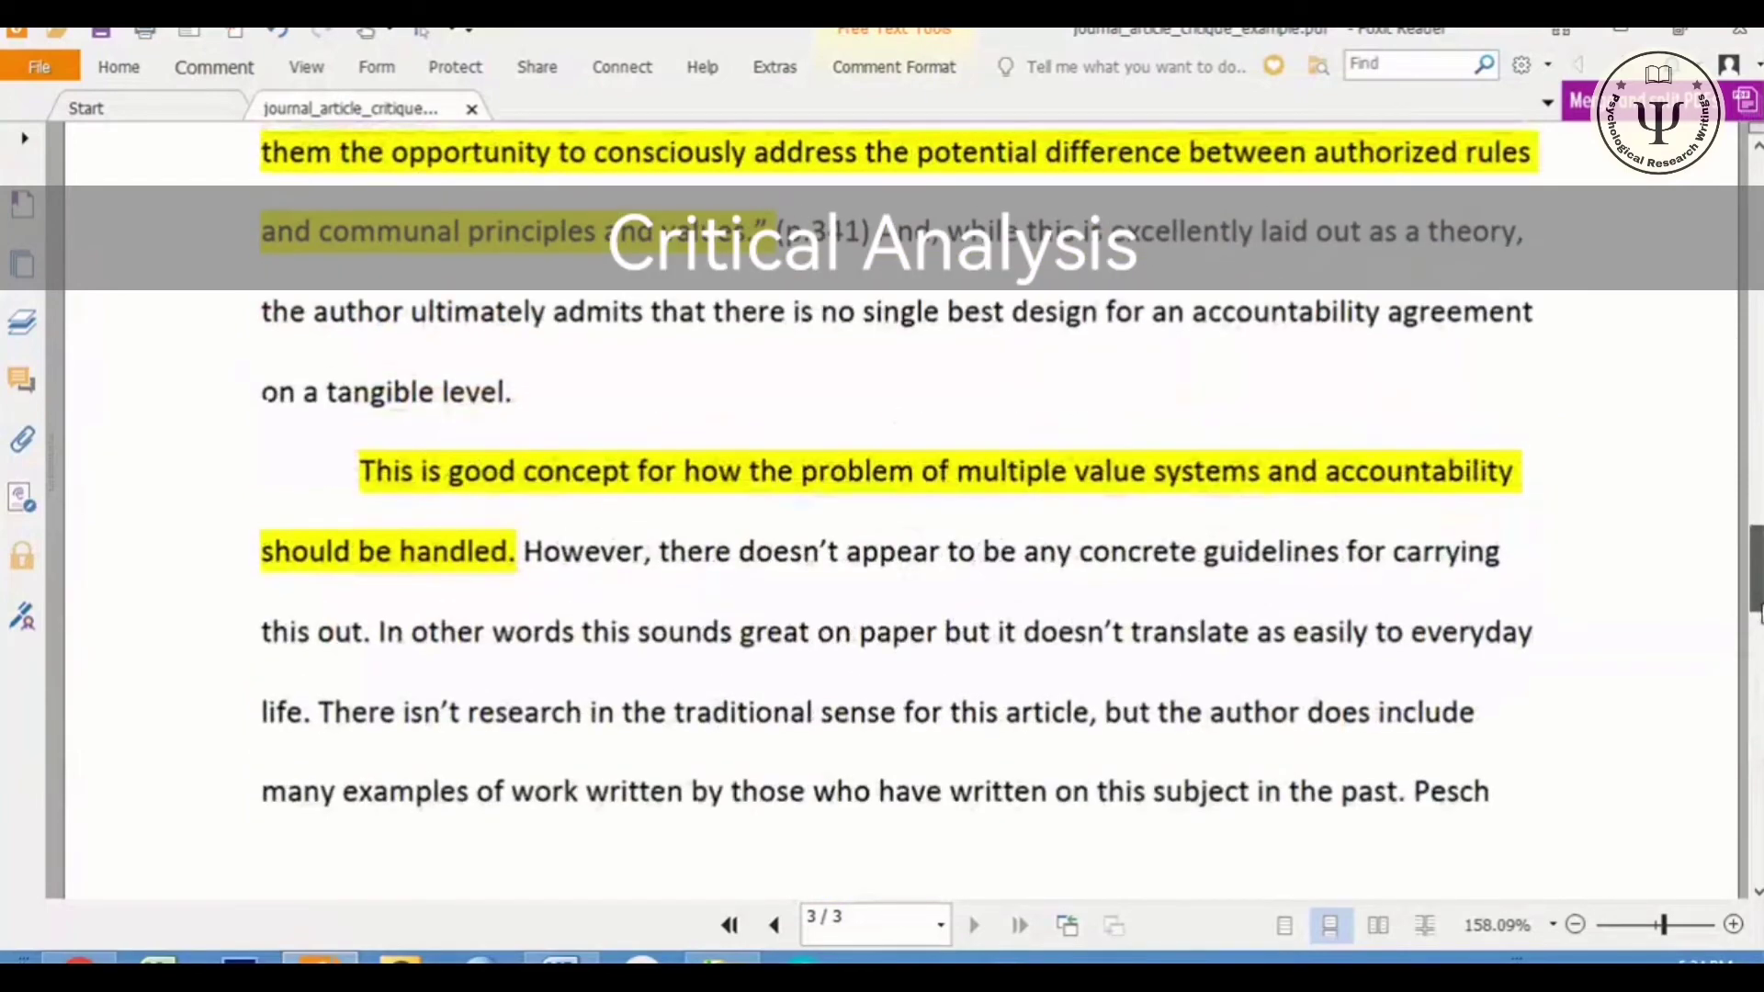
click(508, 535)
Add a 'Critical Analysis' text box label after 'should be handled'.
click(118, 67)
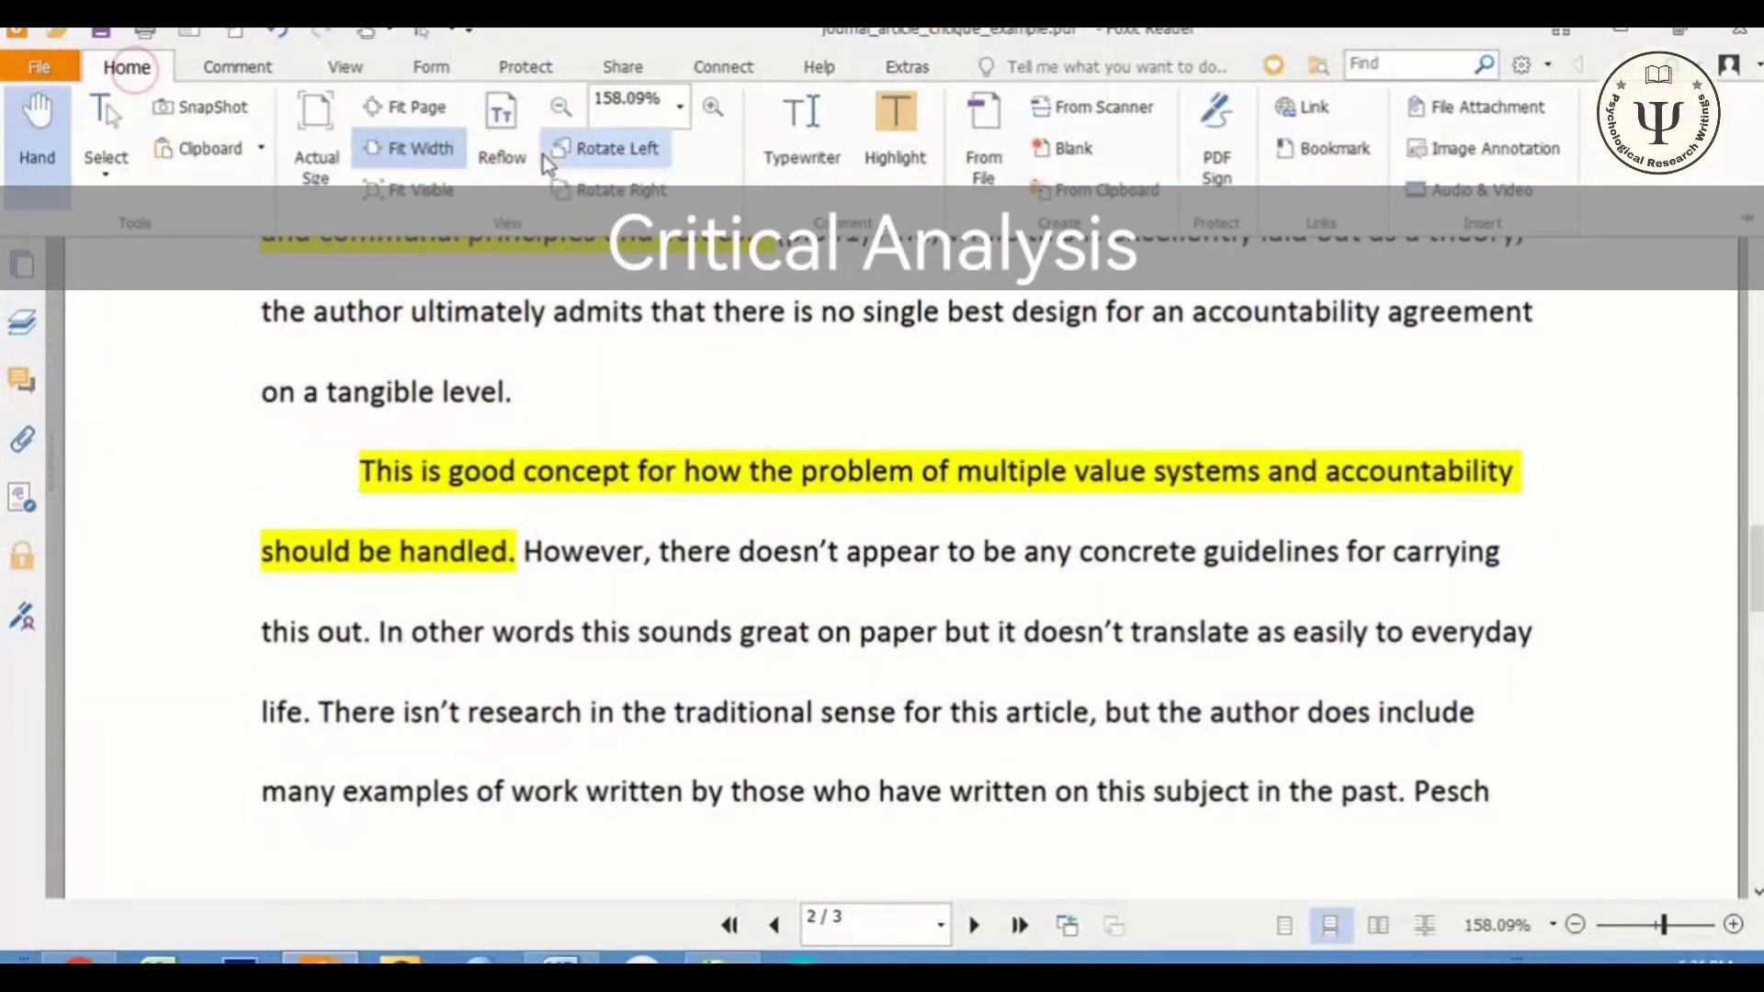
click(220, 67)
click(583, 150)
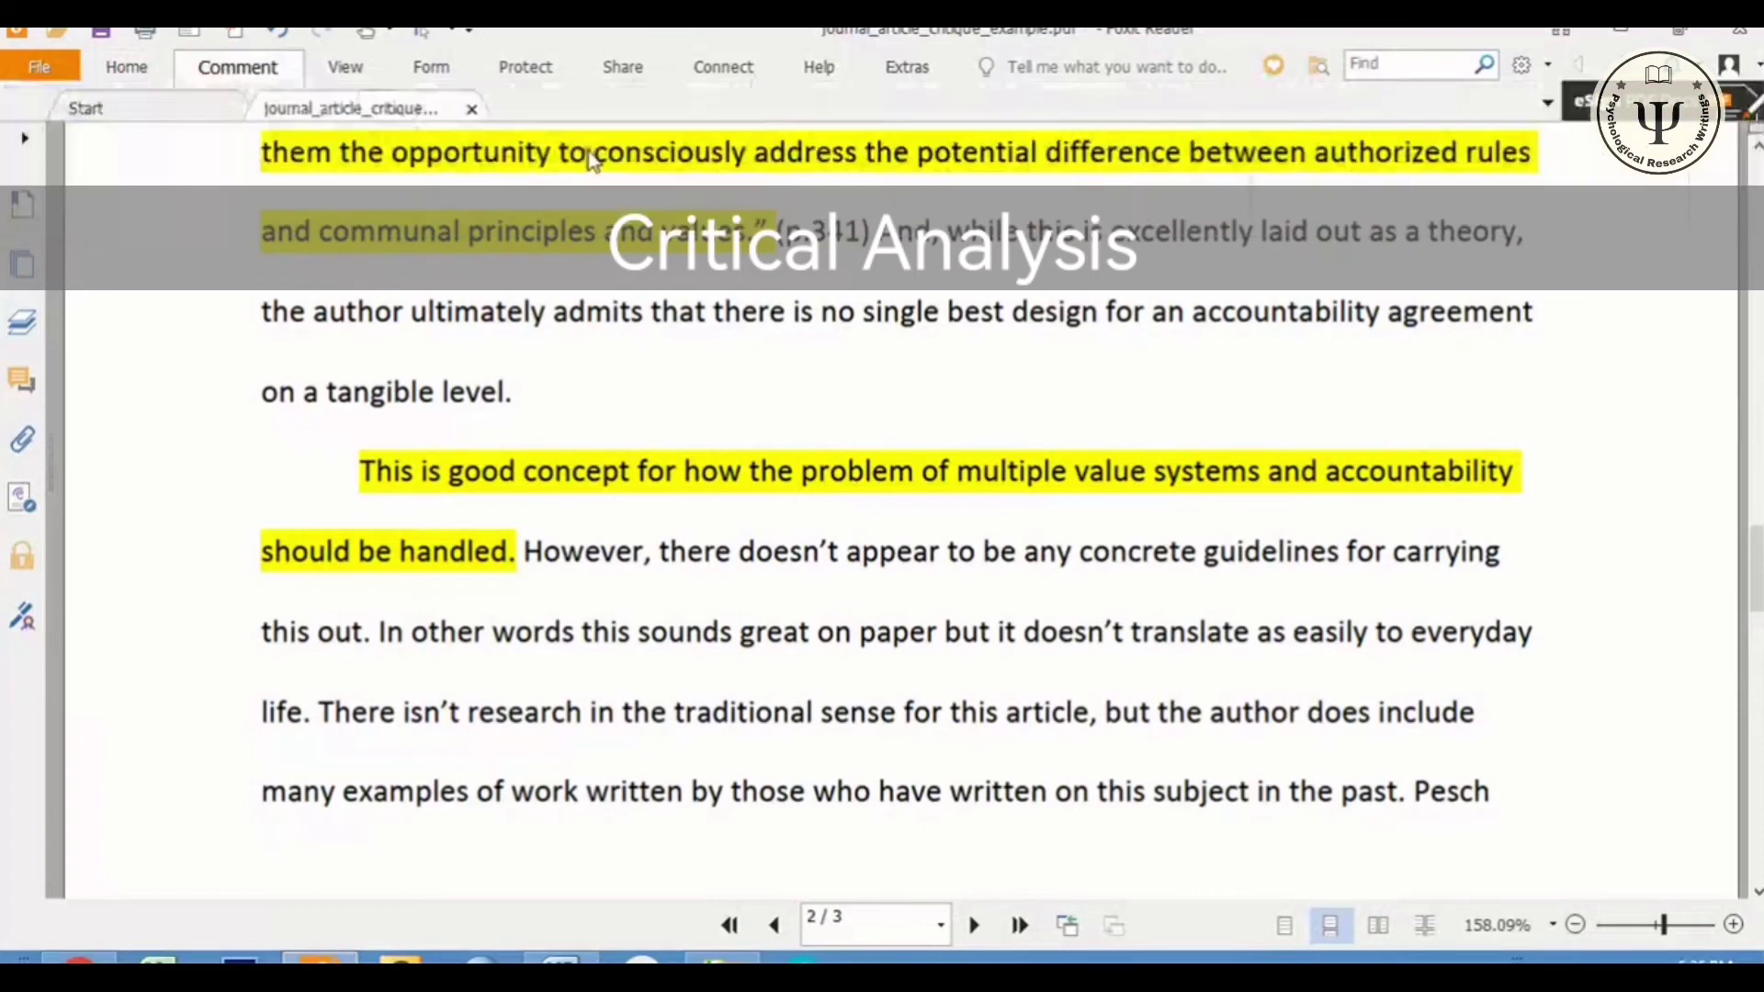
click(565, 548)
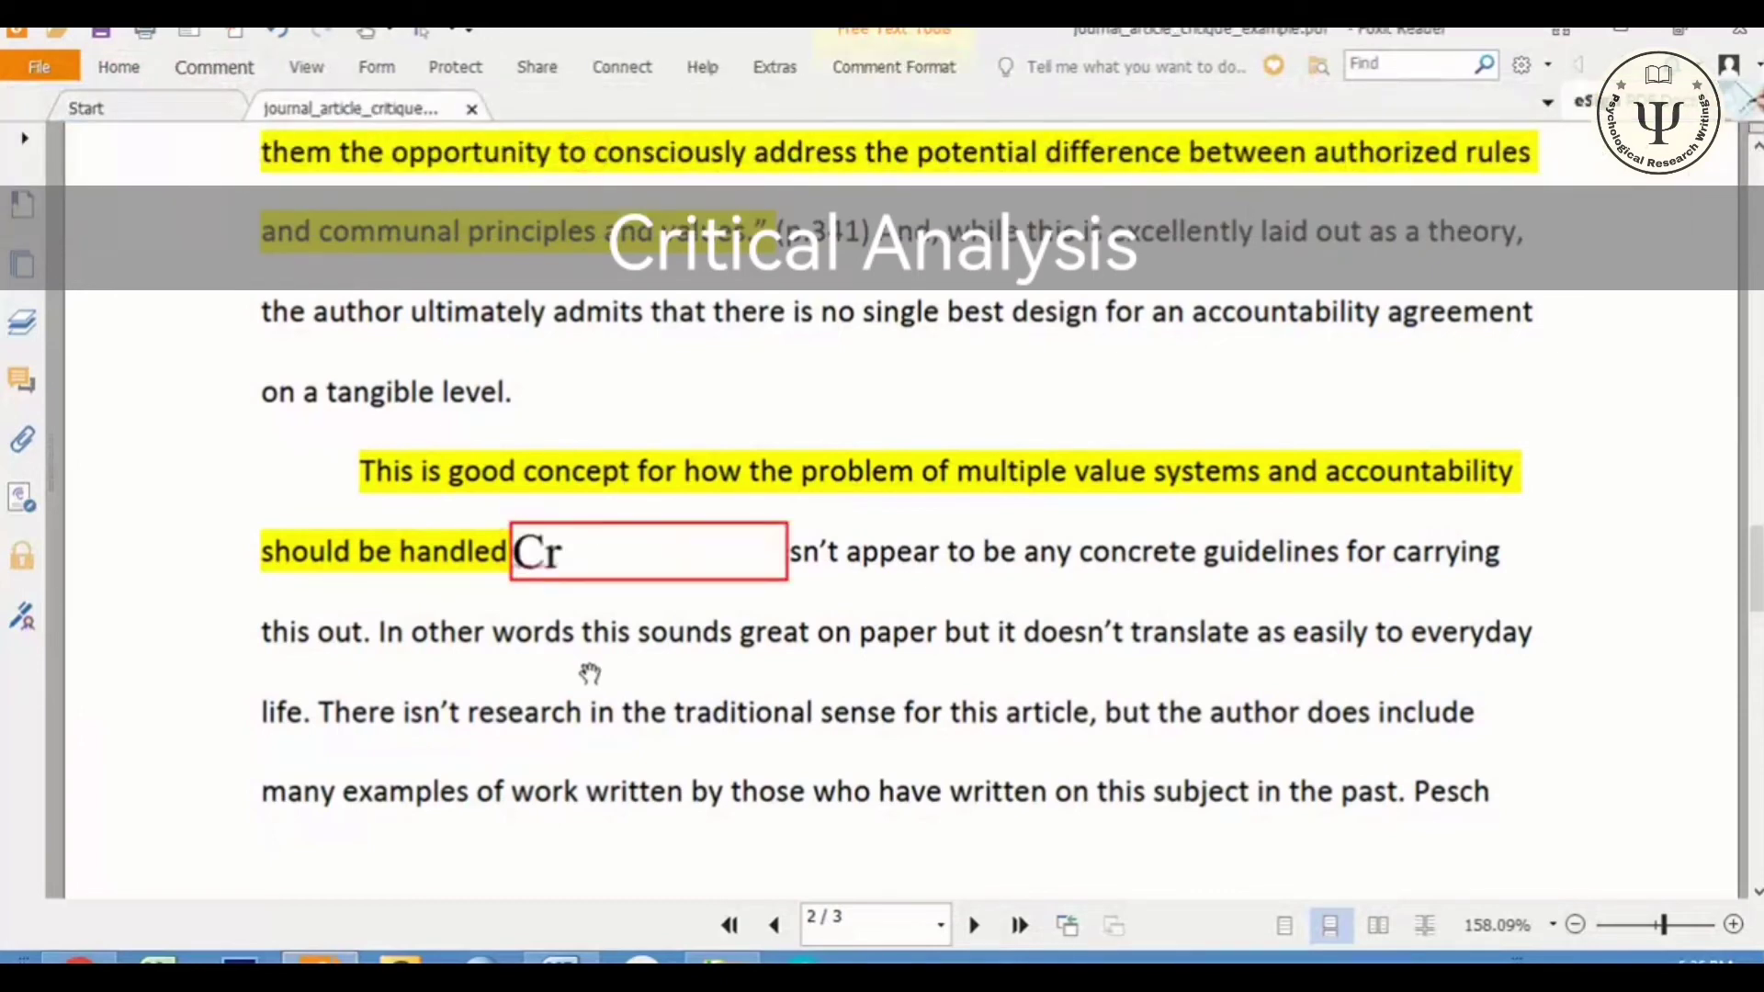
text(Critical Analysis)
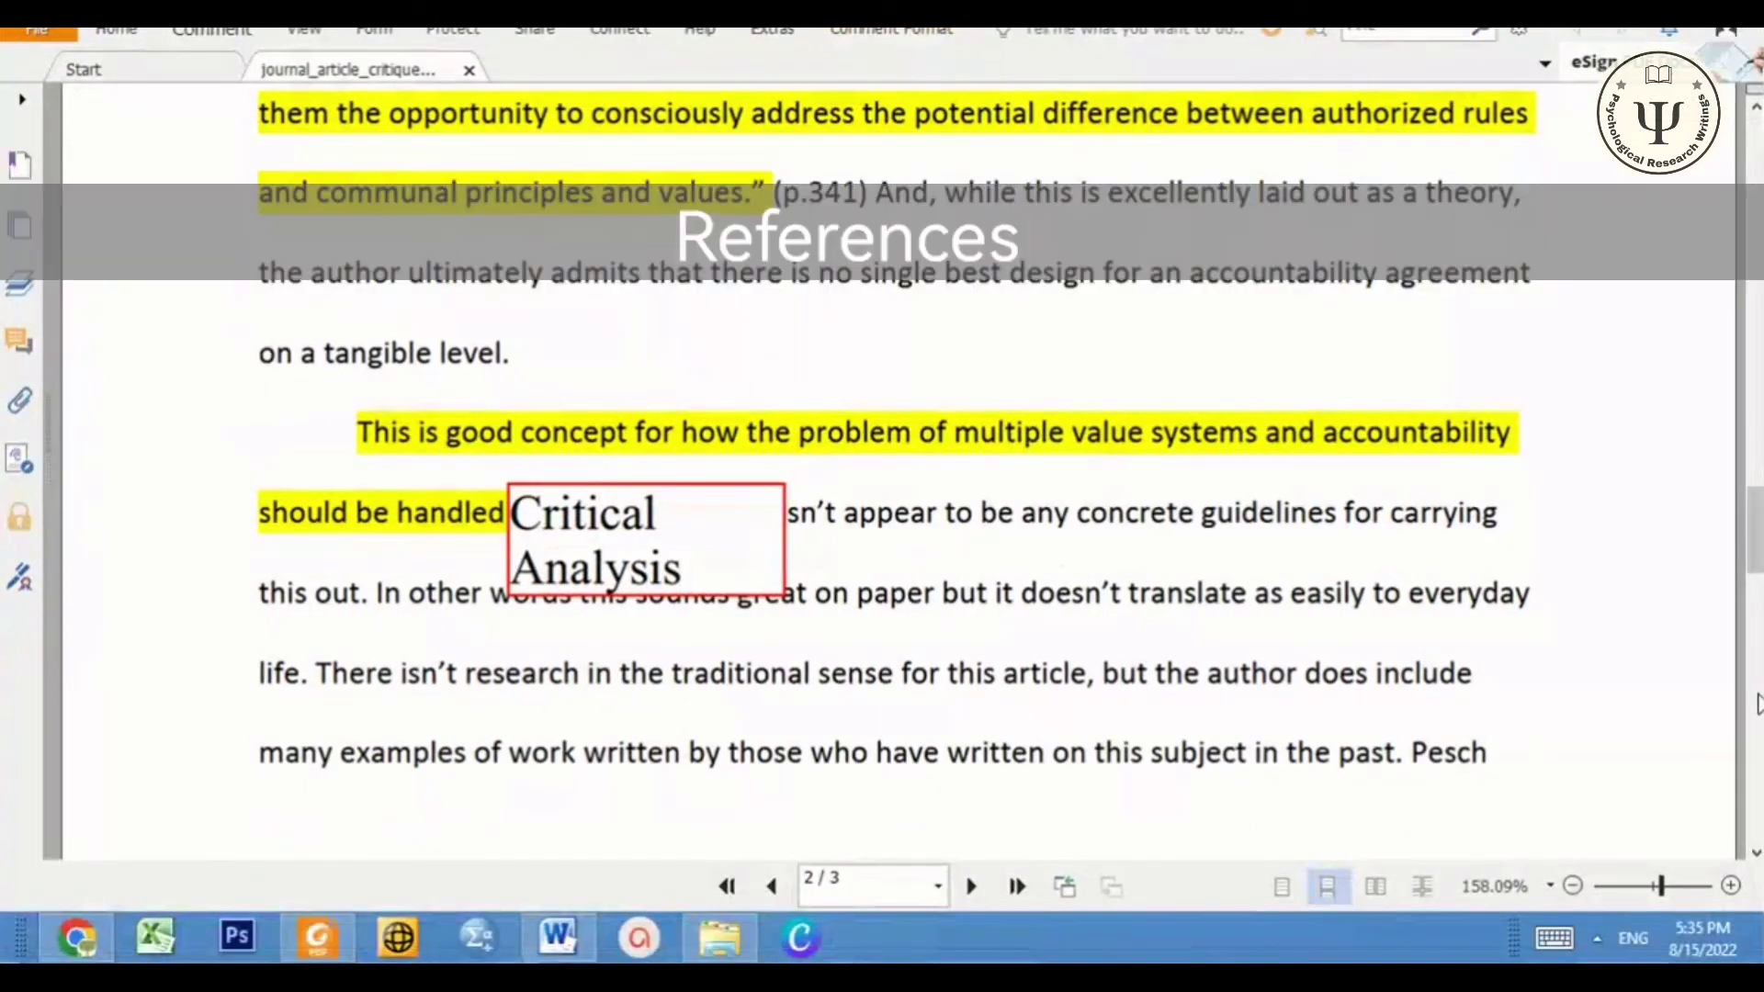
Scroll back to the top of page 1 to show the Title and Introduction labels.
drag(1751, 528, 1755, 569)
scroll(1756, 570, up, 10)
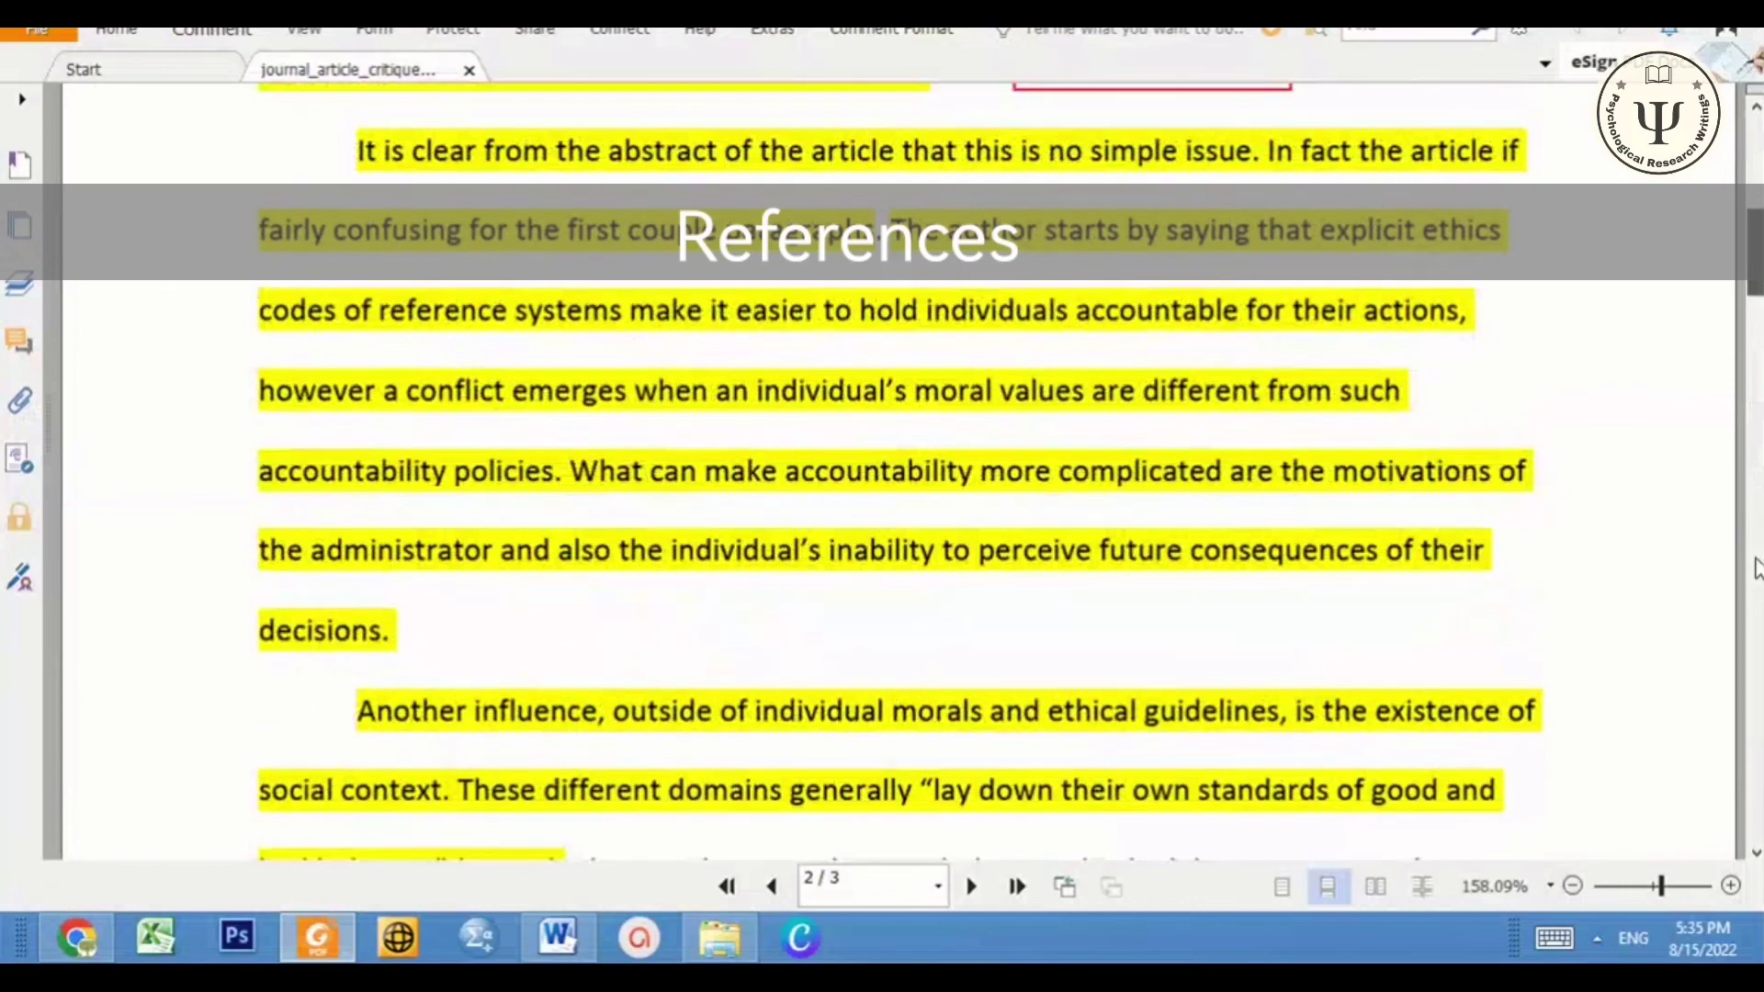
scroll(1756, 570, up, 3)
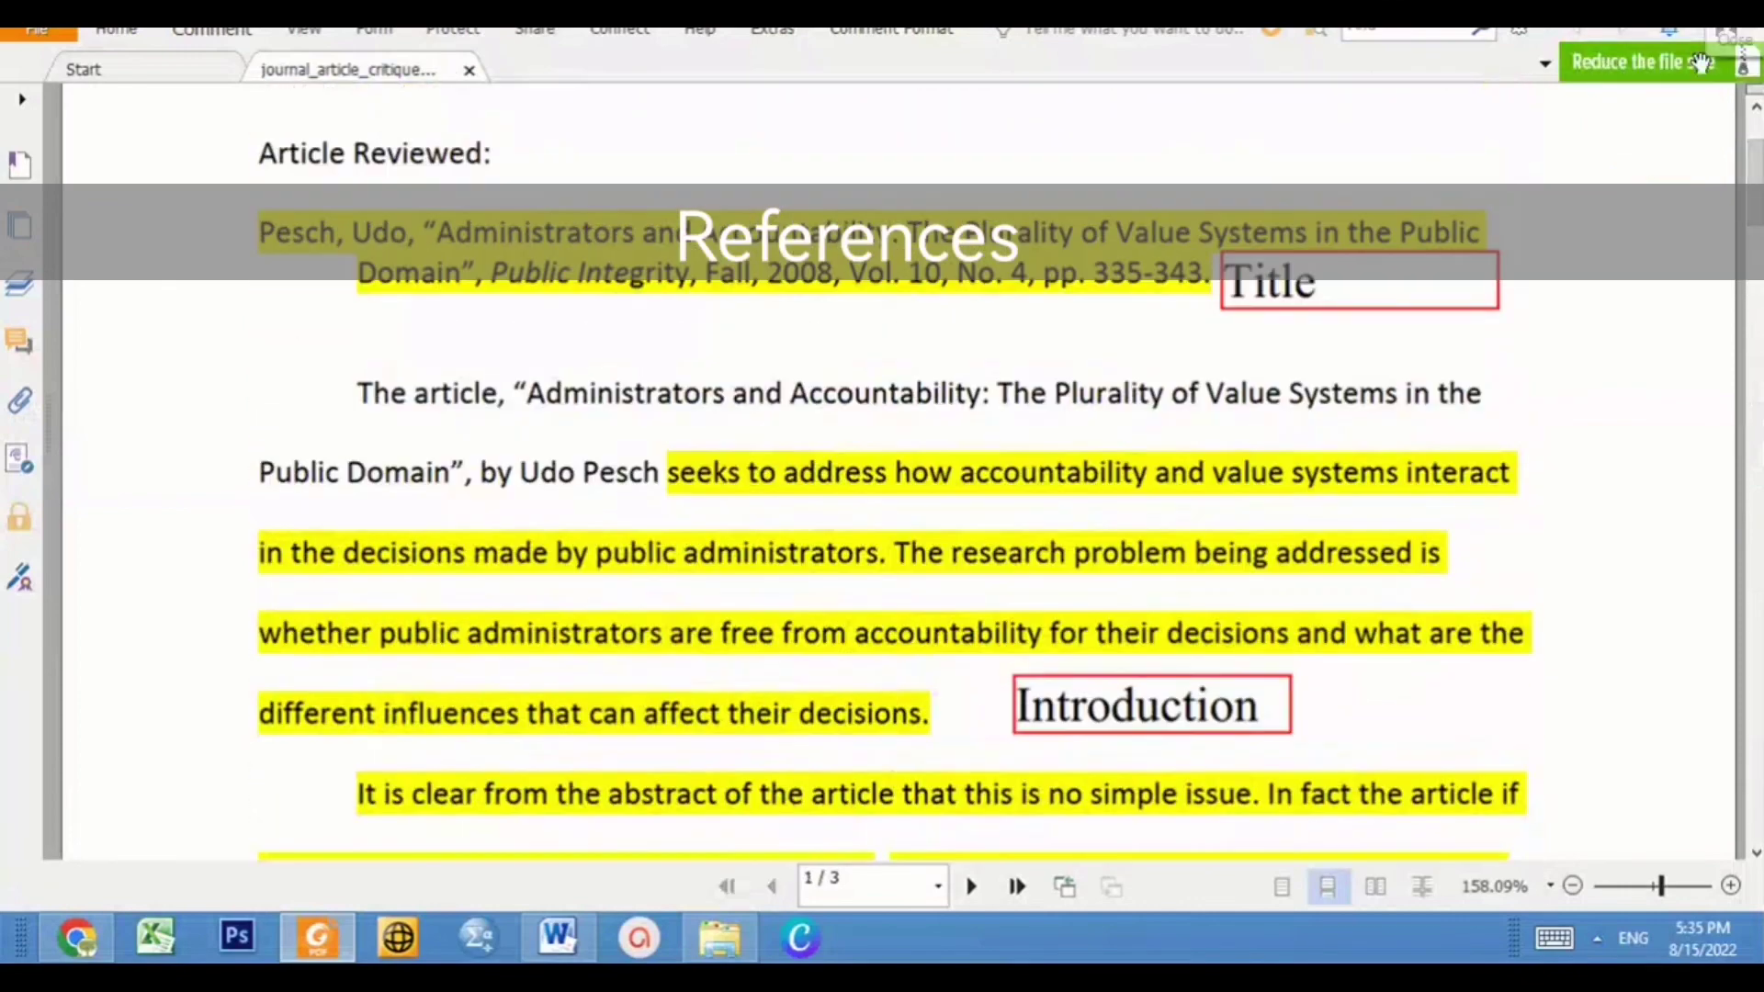